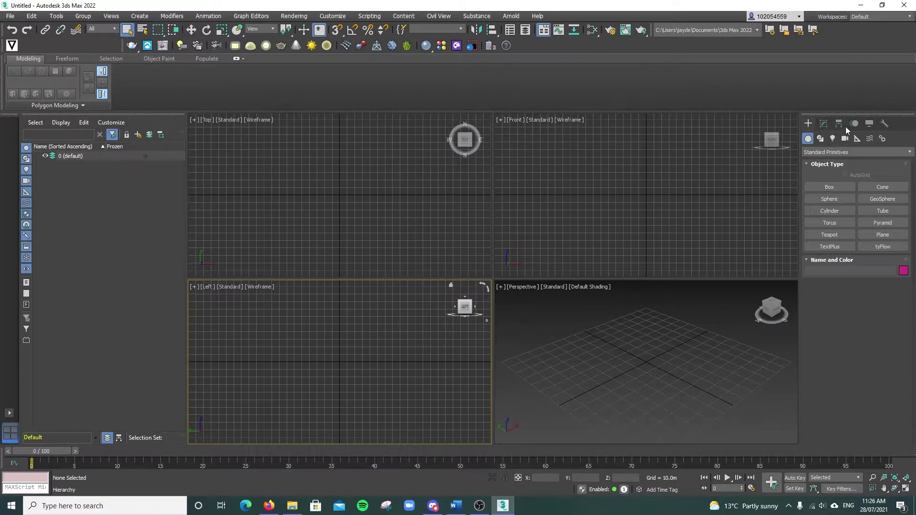
Switch the Create panel's object category from Standard Primitives to Compound Objects.
{"action": "left_click", "coordinate": [818, 152]}
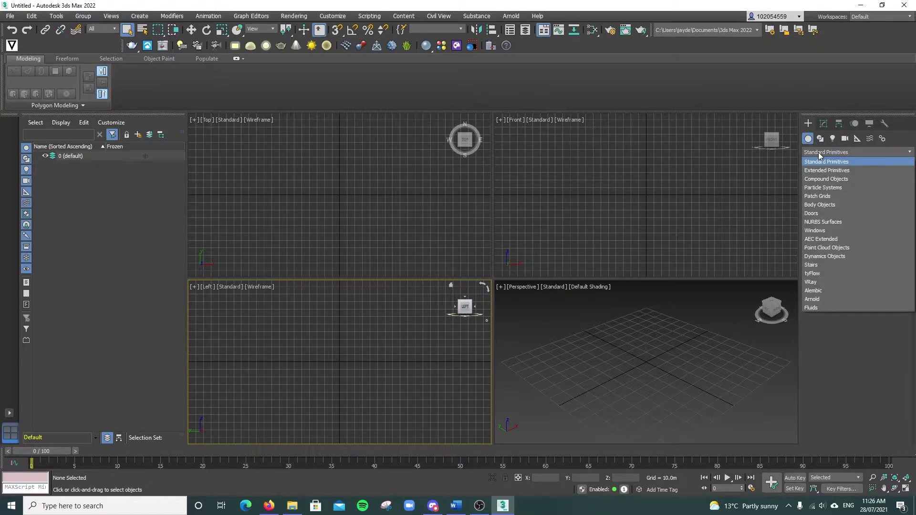
{"action": "left_click", "coordinate": [835, 179]}
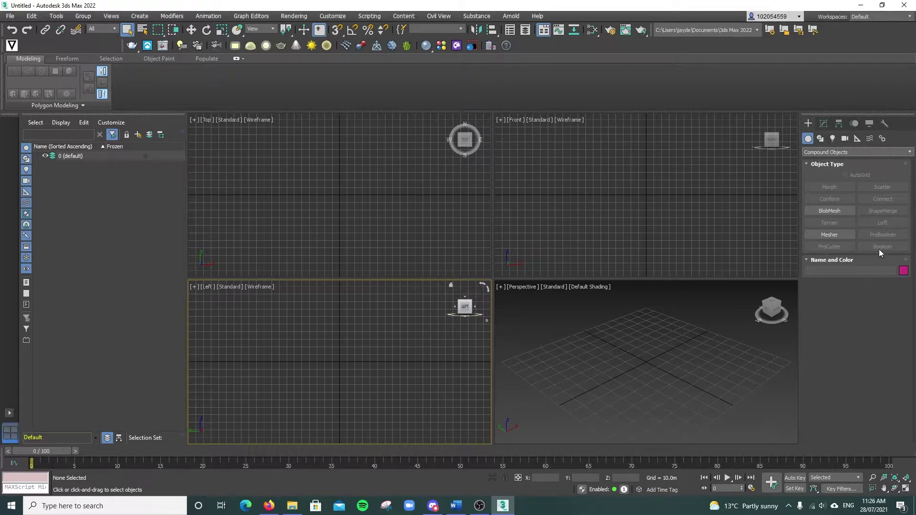
Return to Standard Primitives and draw a 66.417m × 70.346m × 48.807m box in Perspective.
{"action": "left_click", "coordinate": [619, 335]}
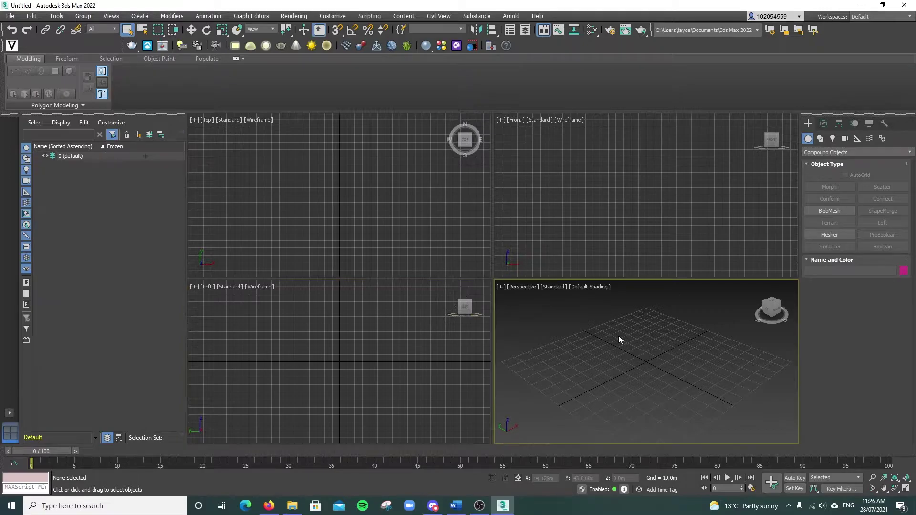
{"action": "left_click", "coordinate": [824, 124]}
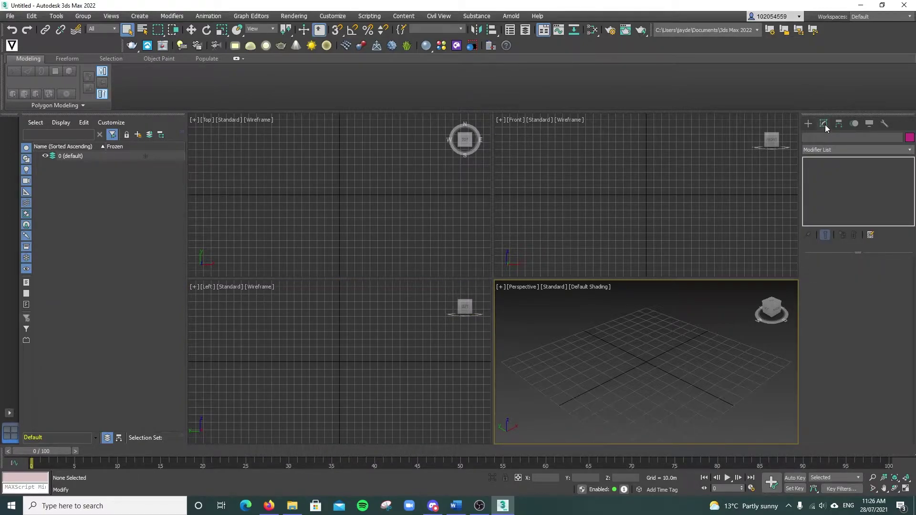
{"action": "left_click", "coordinate": [809, 125]}
{"action": "left_click", "coordinate": [825, 152]}
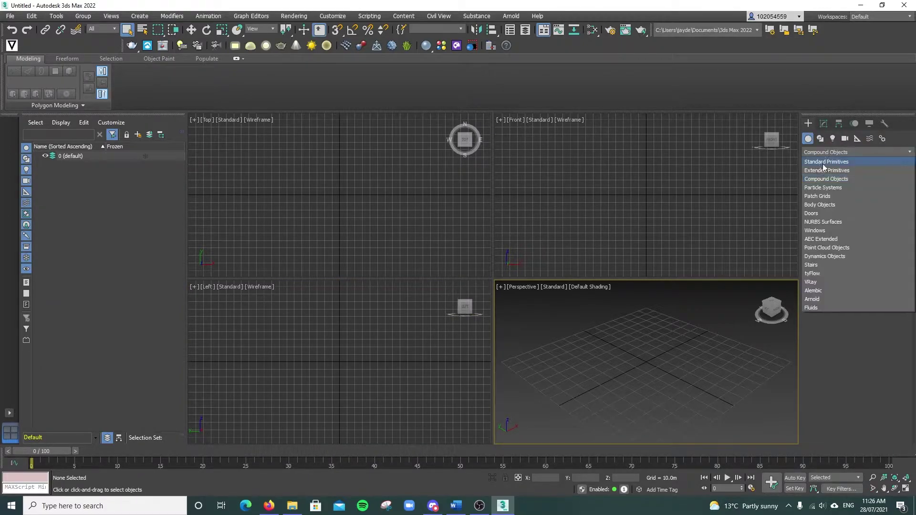
{"action": "left_click", "coordinate": [824, 165]}
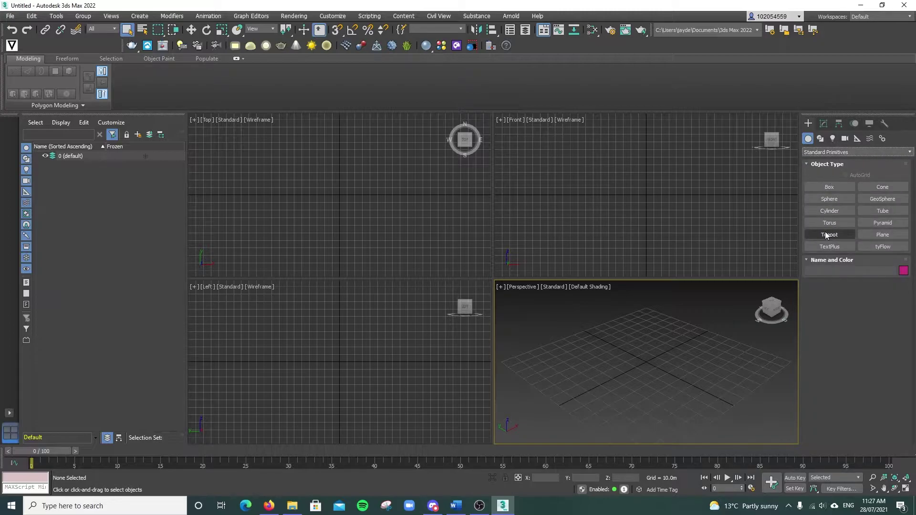
{"action": "left_click", "coordinate": [828, 189]}
{"action": "left_click_drag", "start_coordinate": [582, 381], "coordinate": [730, 383]}
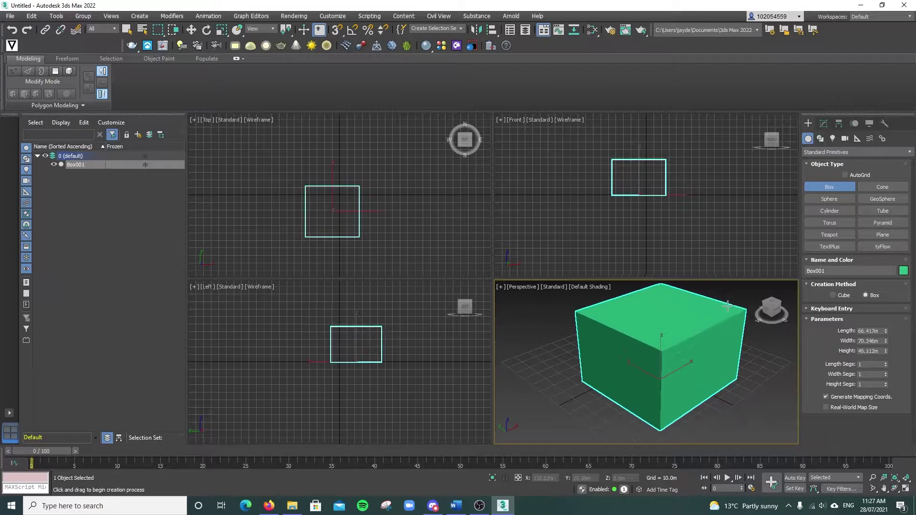
{"action": "left_click", "coordinate": [730, 300]}
{"action": "scroll", "coordinate": [680, 339], "scroll_direction": "down", "scroll_amount": 5}
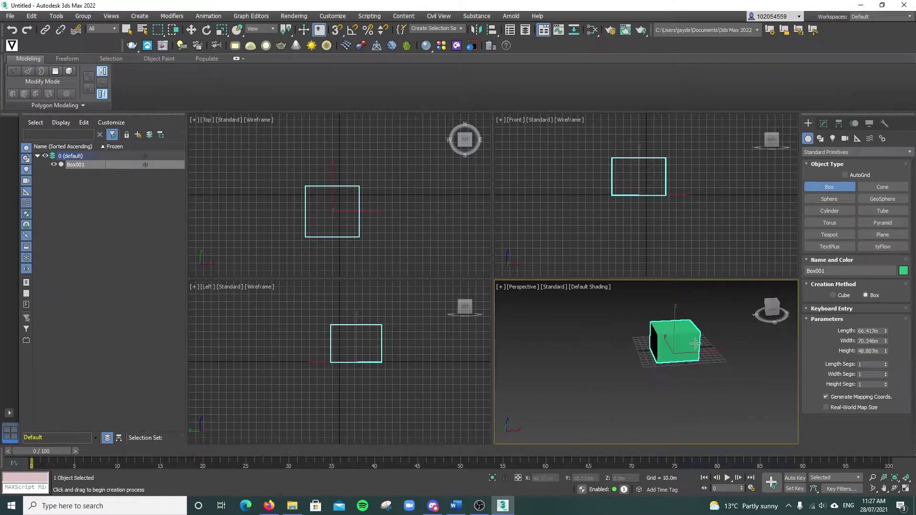
{"action": "scroll", "coordinate": [634, 344], "scroll_direction": "up", "scroll_amount": 5}
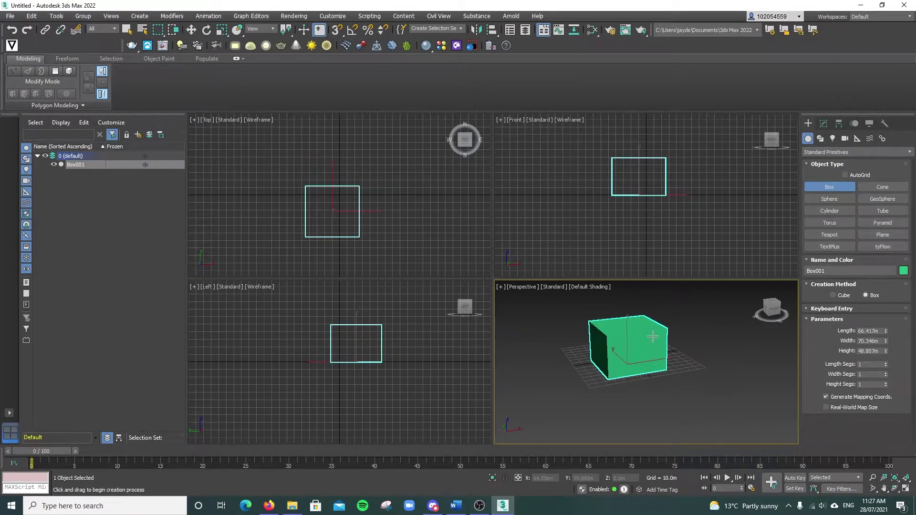
Draw a sphere of radius 51.183m in the Perspective viewport.
{"action": "left_click", "coordinate": [830, 199]}
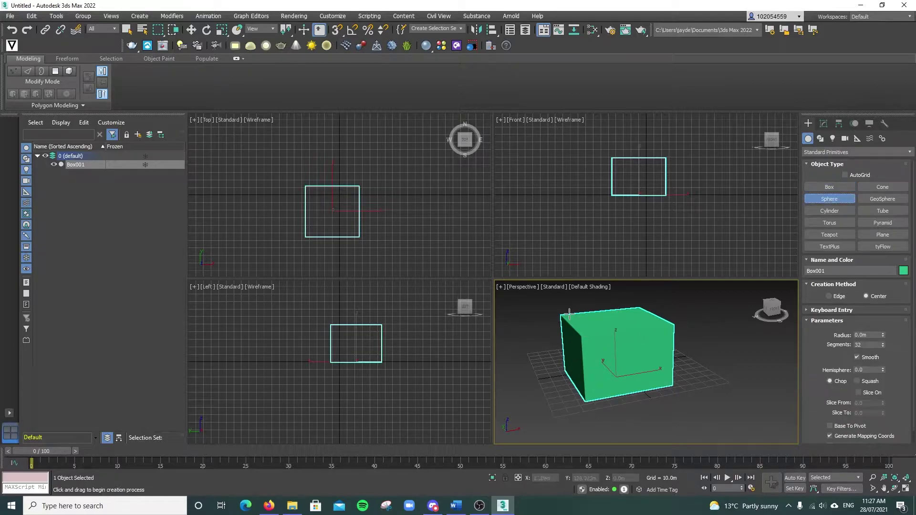
{"action": "left_click_drag", "start_coordinate": [546, 298], "coordinate": [628, 353]}
{"action": "right_click", "coordinate": [600, 319]}
{"action": "right_click", "coordinate": [586, 329]}
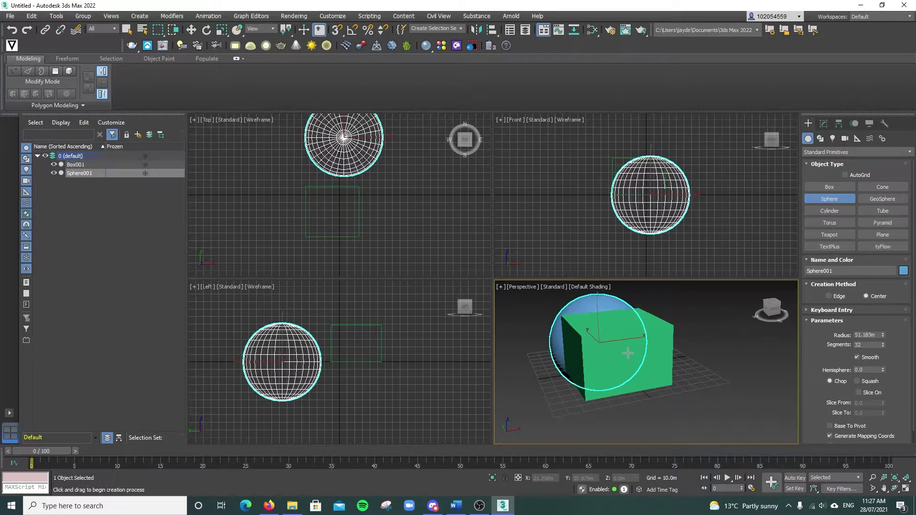
{"action": "middle_click_drag", "start_coordinate": [586, 332], "coordinate": [525, 272], "text": "alt"}
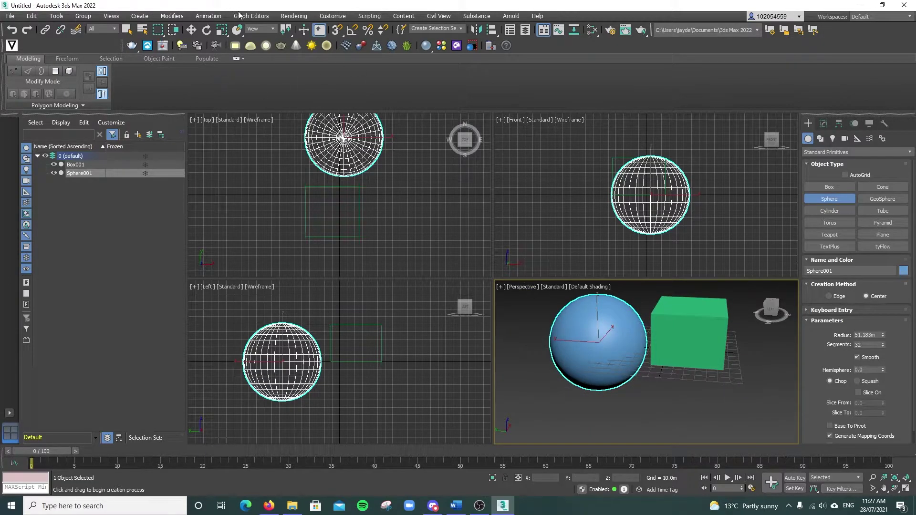
Move Sphere001 onto the box so it is centred on and overlapping it.
{"action": "left_click", "coordinate": [191, 30]}
{"action": "left_click_drag", "start_coordinate": [561, 342], "coordinate": [686, 325]}
{"action": "left_click", "coordinate": [774, 356]}
{"action": "middle_click_drag", "start_coordinate": [715, 347], "coordinate": [692, 344], "text": "alt"}
{"action": "scroll", "coordinate": [711, 339], "scroll_direction": "up", "scroll_amount": 2}
{"action": "scroll", "coordinate": [711, 339], "scroll_direction": "down", "scroll_amount": 2}
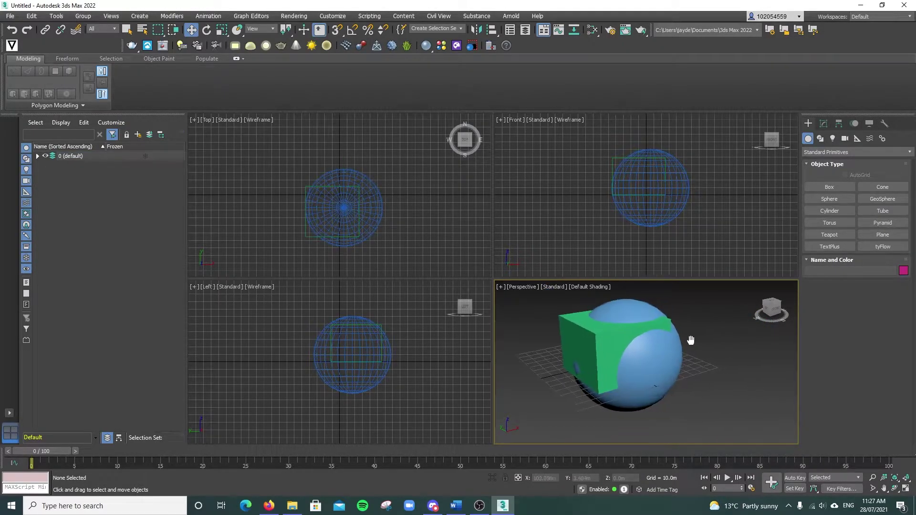
Select Box001 and make it a Boolean compound object, with Operand Parameters shown.
{"action": "left_click", "coordinate": [561, 328]}
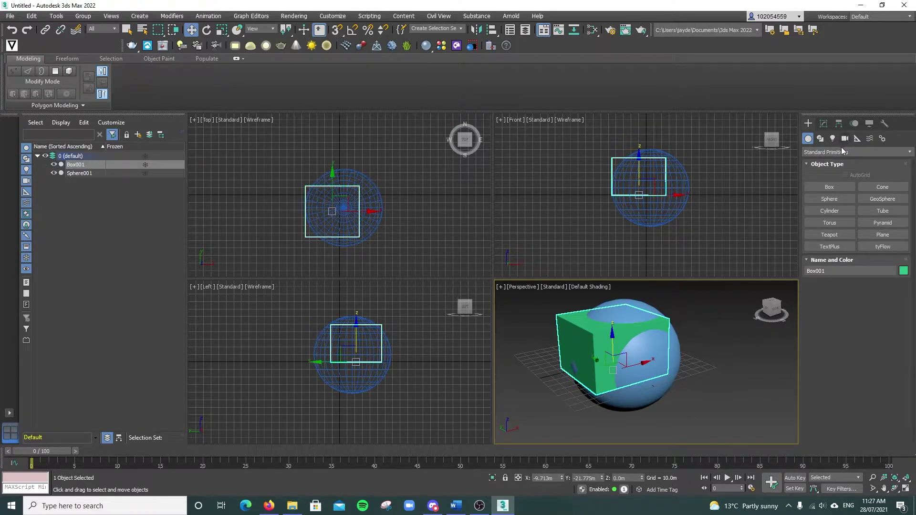
{"action": "left_click", "coordinate": [840, 150]}
{"action": "left_click", "coordinate": [848, 178]}
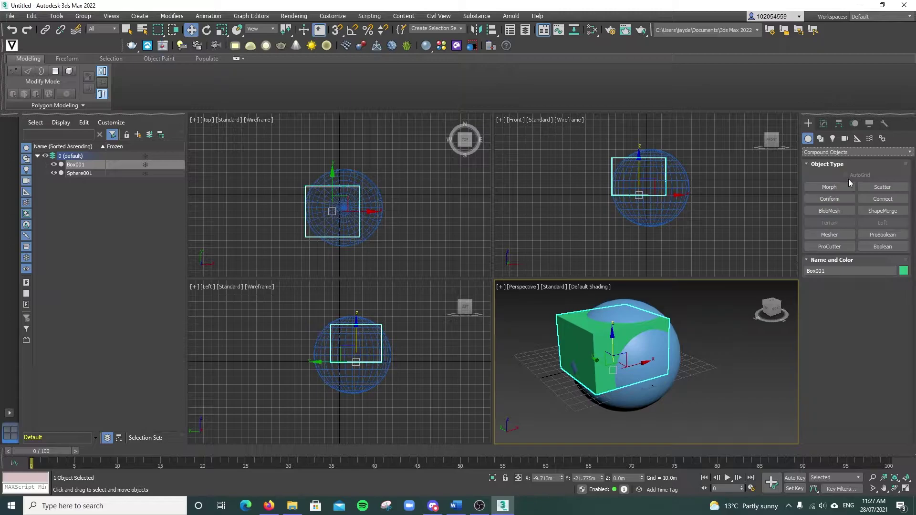
{"action": "left_click", "coordinate": [883, 247]}
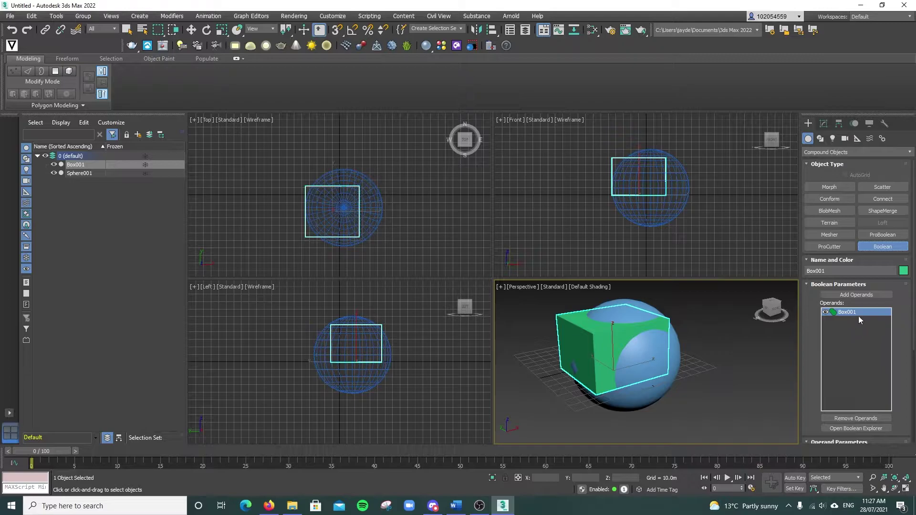
{"action": "scroll", "coordinate": [896, 314], "scroll_direction": "down", "scroll_amount": 4}
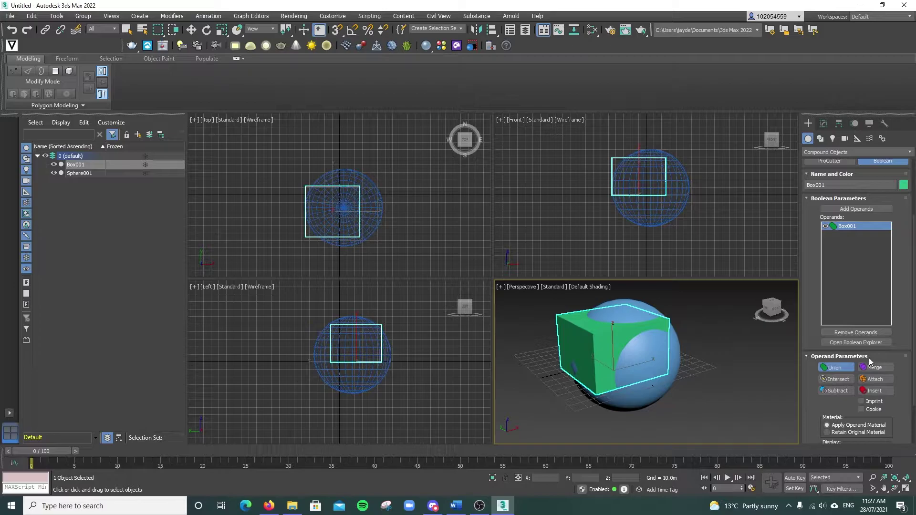
{"action": "left_click", "coordinate": [852, 371]}
{"action": "left_click", "coordinate": [847, 370]}
{"action": "middle_click_drag", "start_coordinate": [667, 324], "coordinate": [704, 327]}
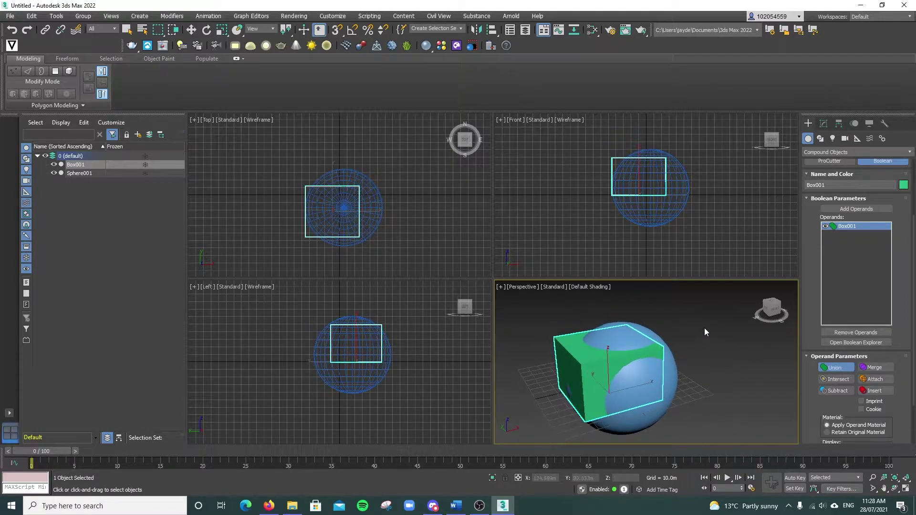
Add Sphere001 as the Boolean's second operand, joined by Union.
{"action": "left_click", "coordinate": [851, 209]}
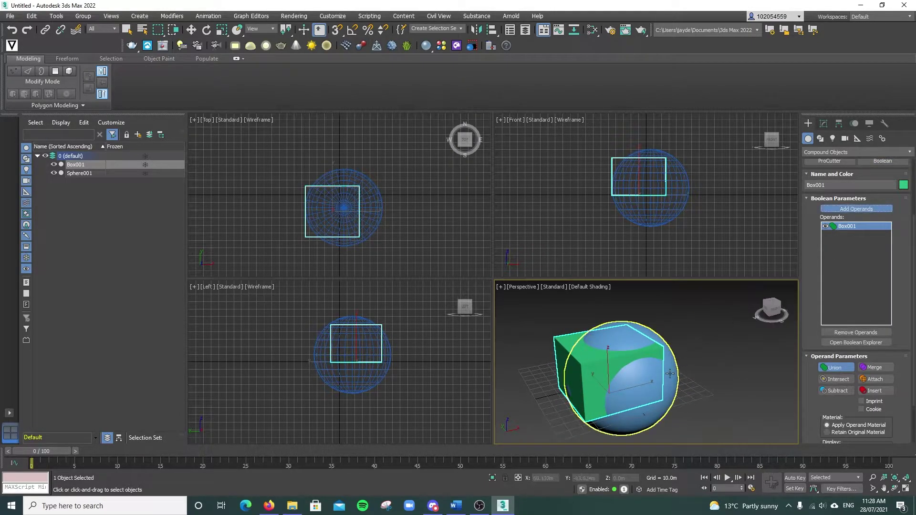
{"action": "left_click", "coordinate": [670, 374]}
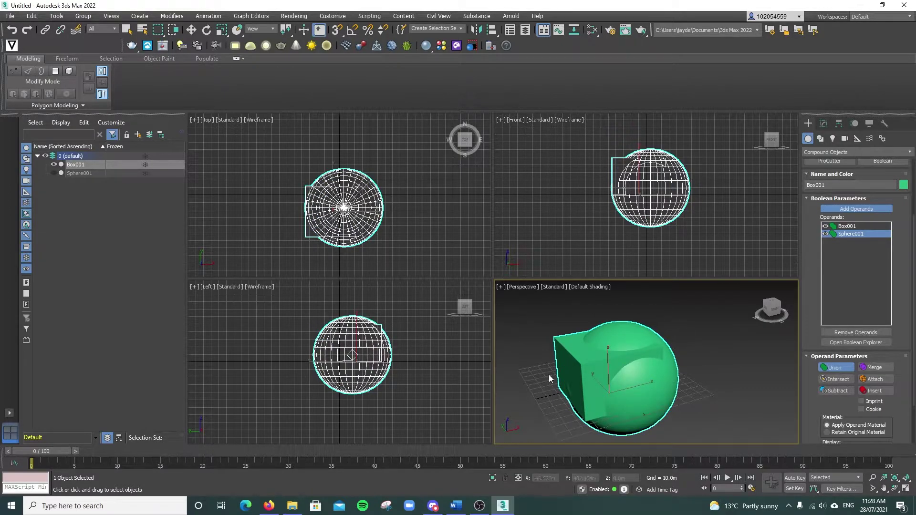
{"action": "scroll", "coordinate": [608, 372], "scroll_direction": "up", "scroll_amount": 2}
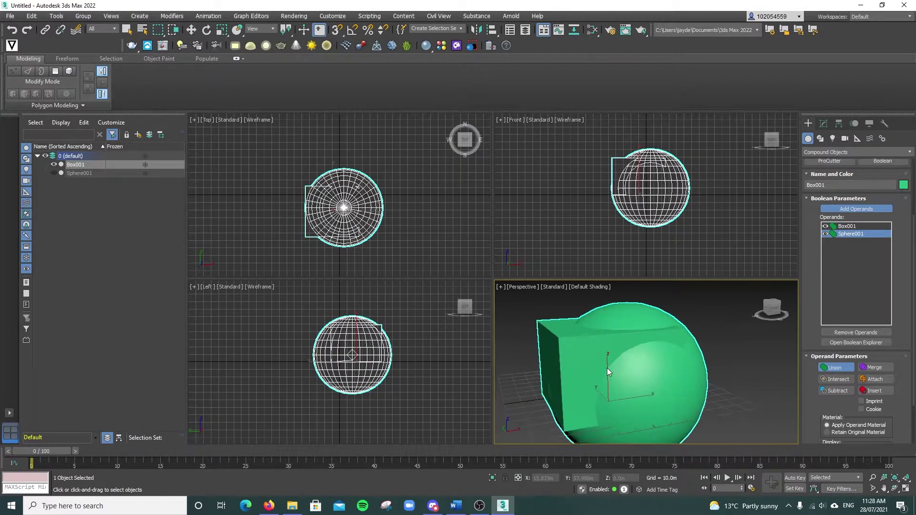
{"action": "scroll", "coordinate": [607, 367], "scroll_direction": "down", "scroll_amount": 2}
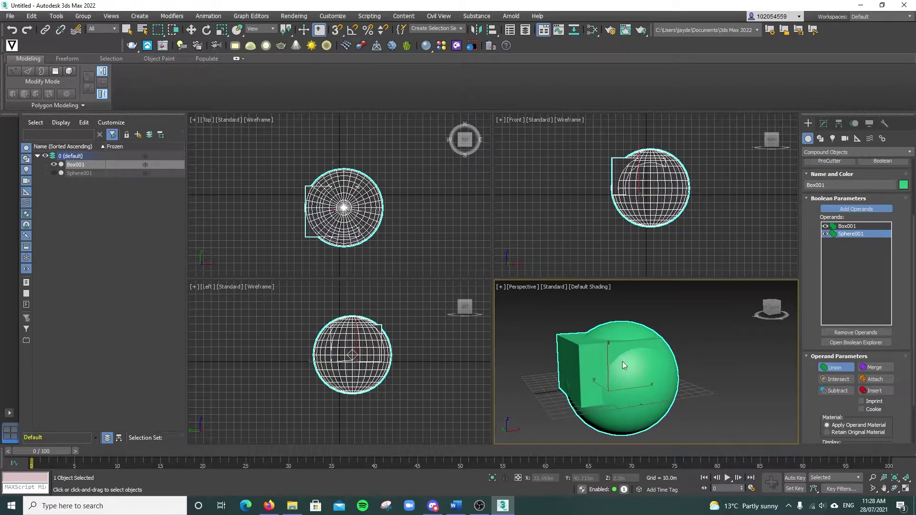
Set the Perspective viewport to Wireframe Override.
{"action": "left_click", "coordinate": [555, 287]}
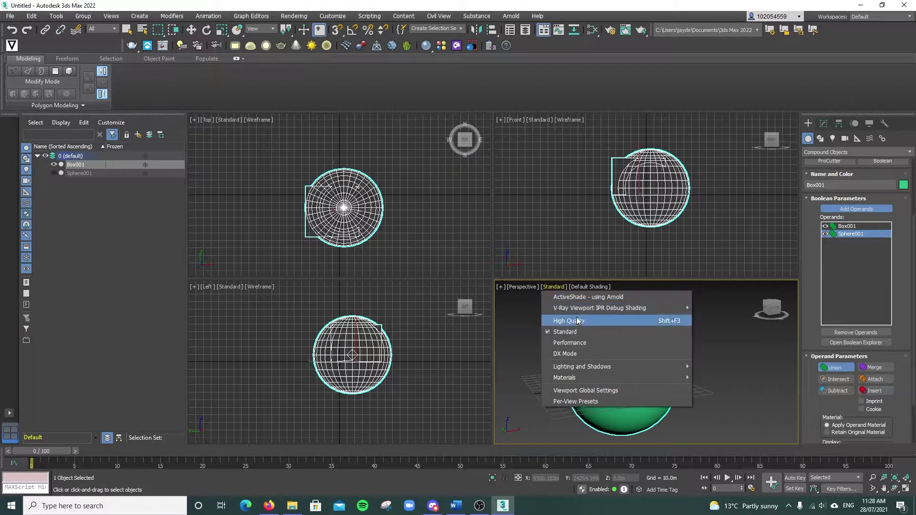
{"action": "left_click", "coordinate": [592, 285]}
{"action": "left_click", "coordinate": [592, 285]}
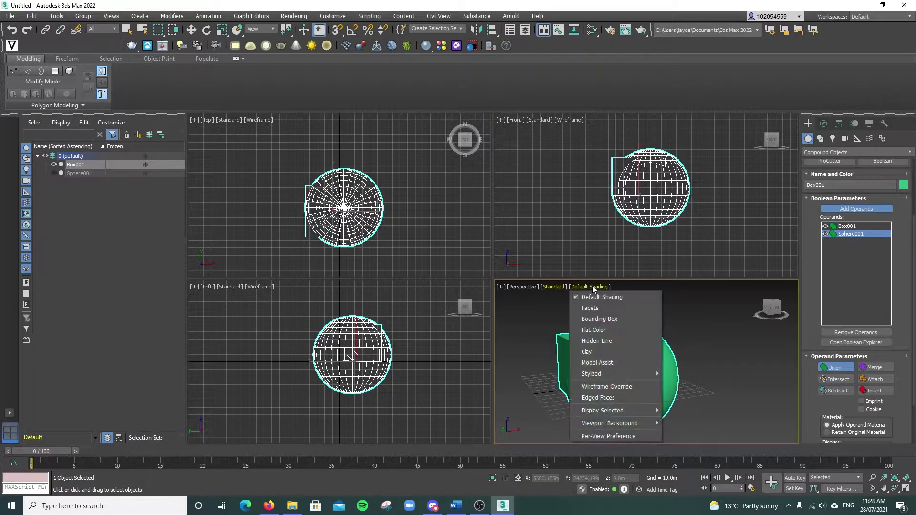
{"action": "left_click", "coordinate": [621, 386]}
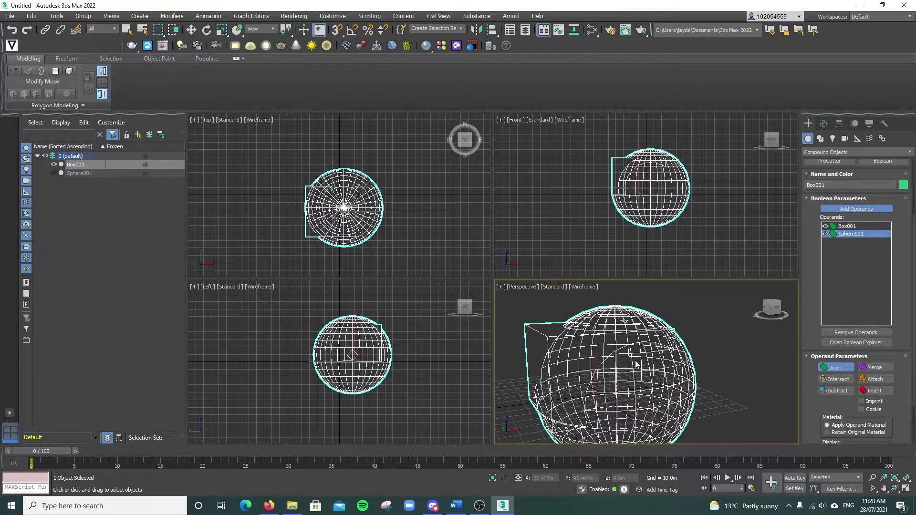
{"action": "middle_click_drag", "start_coordinate": [636, 364], "coordinate": [611, 364], "text": "alt"}
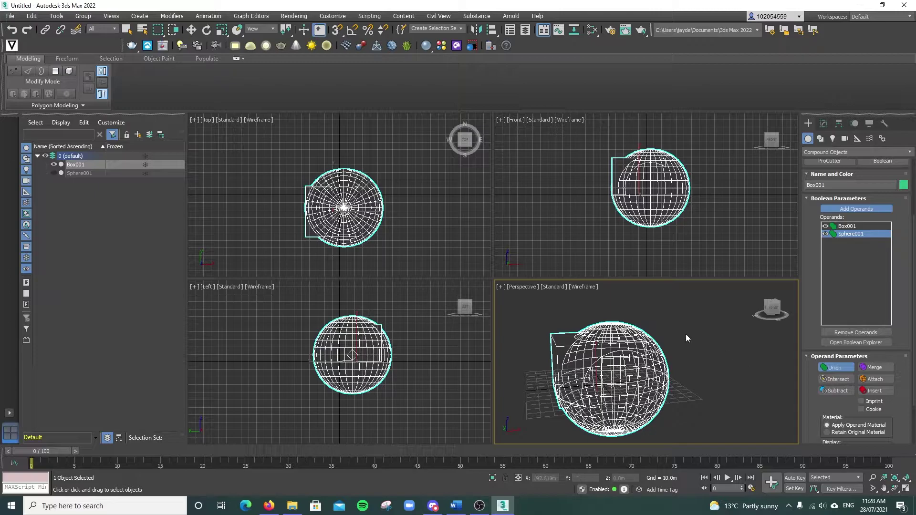
Try Intersect, then set Sphere001's operation to Subtract to carve a hollow in the box.
{"action": "left_click", "coordinate": [838, 379]}
{"action": "mouse_move", "coordinate": [599, 343]}
{"action": "middle_mouse_down", "text": "alt"}
{"action": "mouse_move", "coordinate": [657, 345]}
{"action": "mouse_move", "coordinate": [624, 361]}
{"action": "mouse_move", "coordinate": [600, 358]}
{"action": "mouse_move", "coordinate": [605, 351]}
{"action": "middle_mouse_up", "text": "alt"}
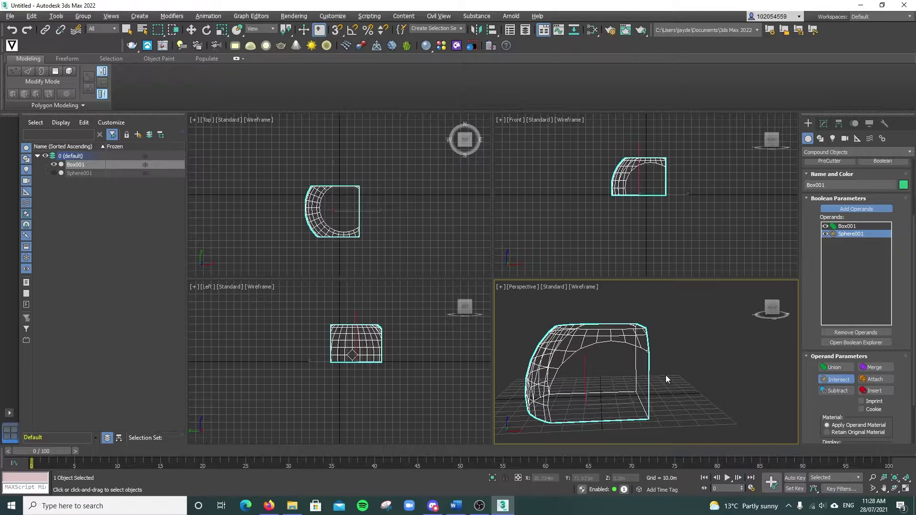
{"action": "middle_click_drag", "start_coordinate": [666, 375], "coordinate": [620, 351], "text": "alt"}
{"action": "left_click", "coordinate": [835, 390]}
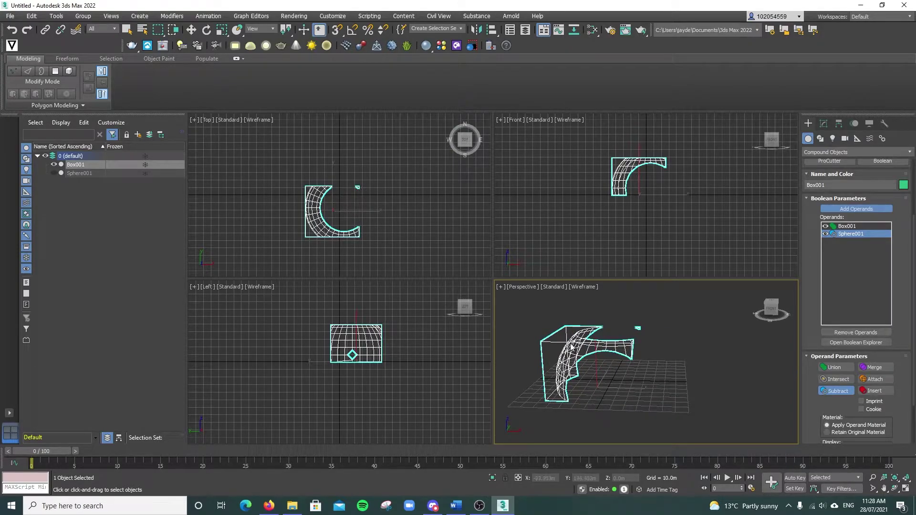
{"action": "mouse_move", "coordinate": [613, 362]}
{"action": "middle_mouse_down", "text": "alt"}
{"action": "mouse_move", "coordinate": [581, 357]}
{"action": "mouse_move", "coordinate": [610, 353]}
{"action": "mouse_move", "coordinate": [622, 362]}
{"action": "middle_mouse_up", "text": "alt"}
{"action": "scroll", "coordinate": [581, 357], "scroll_direction": "up", "scroll_amount": 5}
{"action": "scroll", "coordinate": [626, 365], "scroll_direction": "down", "scroll_amount": 3}
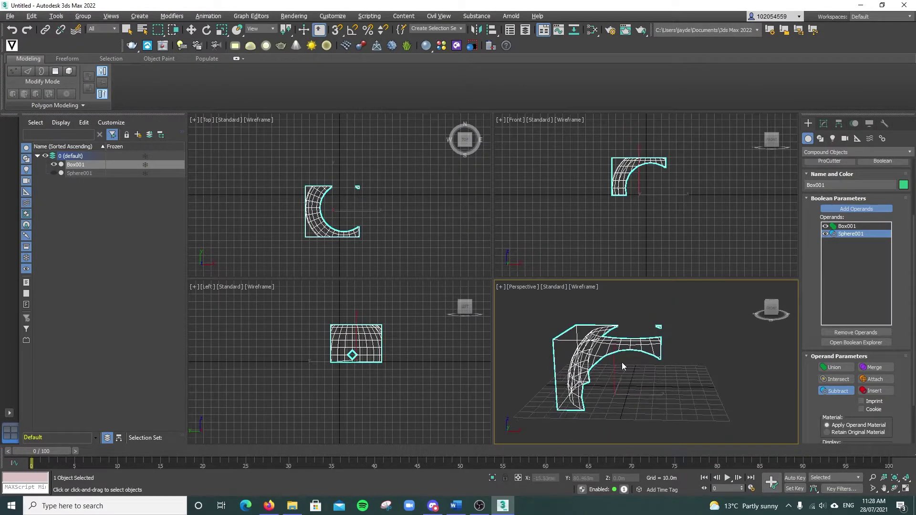
Set Sphere001's operand option to Merge and inspect the merged object.
{"action": "left_click", "coordinate": [868, 368]}
{"action": "middle_click_drag", "start_coordinate": [683, 357], "coordinate": [617, 366], "text": "alt"}
{"action": "scroll", "coordinate": [622, 355], "scroll_direction": "down", "scroll_amount": 2}
{"action": "scroll", "coordinate": [607, 360], "scroll_direction": "up", "scroll_amount": 3}
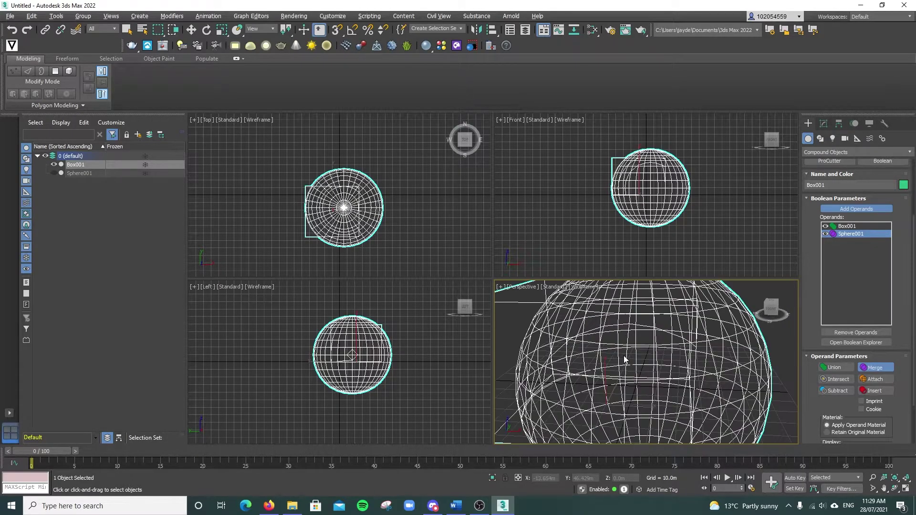
{"action": "scroll", "coordinate": [610, 357], "scroll_direction": "down", "scroll_amount": 1}
{"action": "mouse_move", "coordinate": [613, 355]}
{"action": "middle_mouse_down", "text": "alt"}
{"action": "mouse_move", "coordinate": [600, 346]}
{"action": "mouse_move", "coordinate": [644, 344]}
{"action": "mouse_move", "coordinate": [607, 348]}
{"action": "mouse_move", "coordinate": [613, 344]}
{"action": "middle_mouse_up", "text": "alt"}
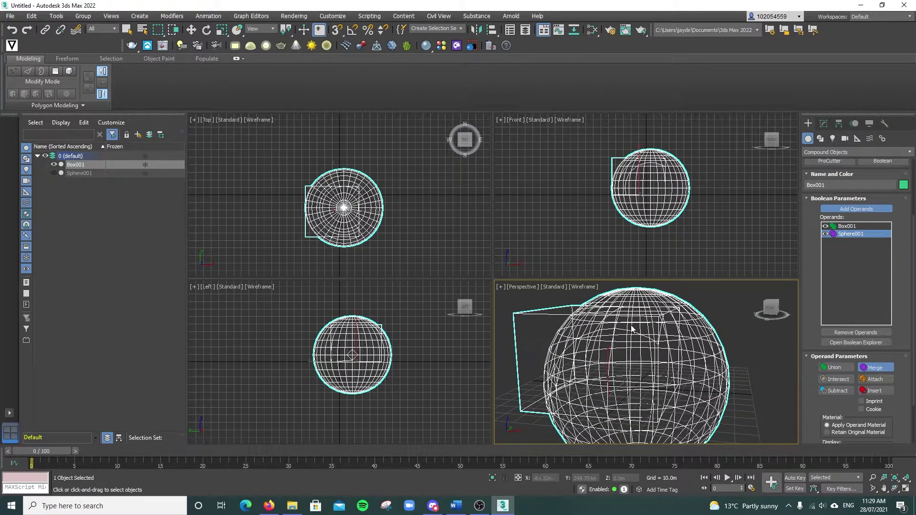
Try Attach, then switch Sphere001 to Insert so the whole sphere reappears.
{"action": "left_click", "coordinate": [867, 379]}
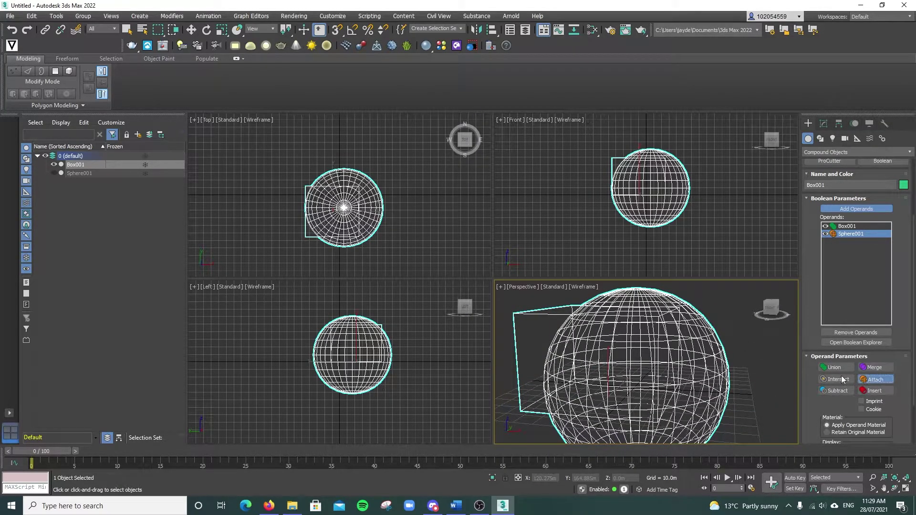
{"action": "middle_click_drag", "start_coordinate": [632, 337], "coordinate": [612, 344], "text": "alt"}
{"action": "left_click", "coordinate": [873, 391]}
{"action": "scroll", "coordinate": [642, 361], "scroll_direction": "down", "scroll_amount": 4}
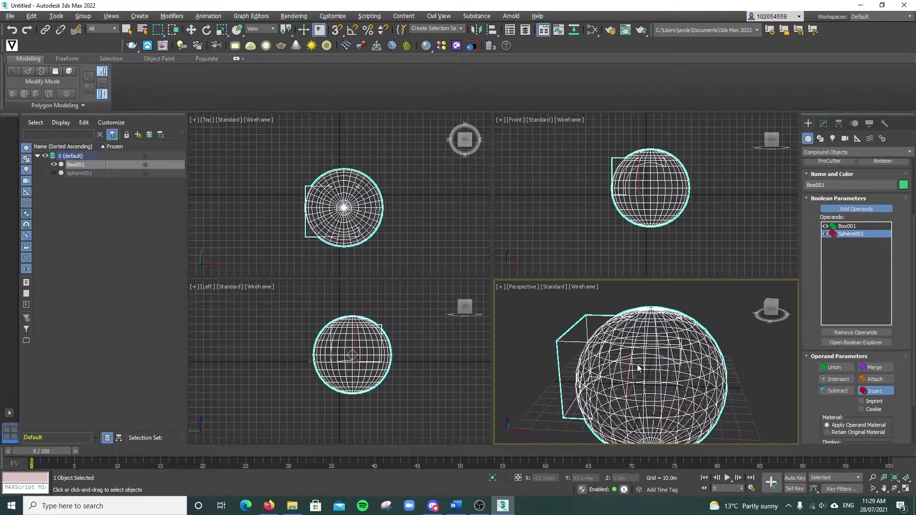
{"action": "middle_click_drag", "start_coordinate": [664, 362], "coordinate": [657, 367], "text": "alt"}
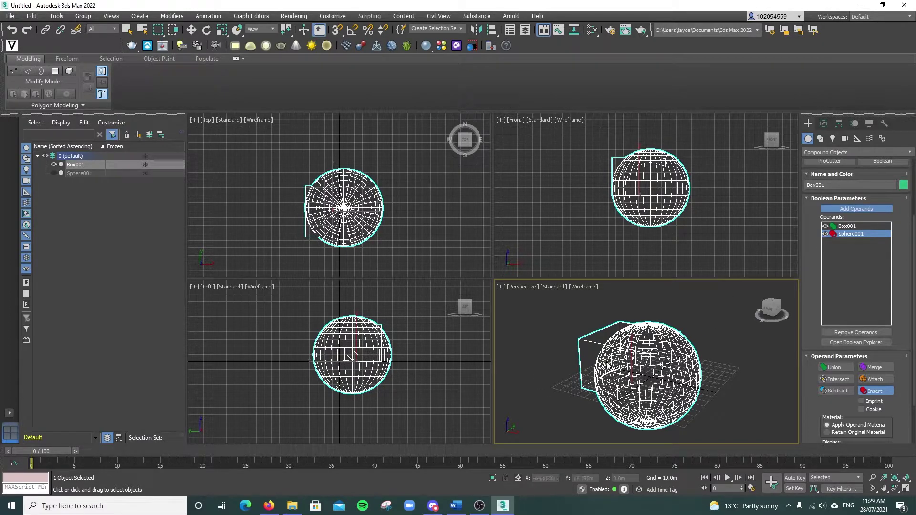
{"action": "scroll", "coordinate": [630, 344], "scroll_direction": "down", "scroll_amount": 3}
{"action": "middle_click_drag", "start_coordinate": [657, 321], "coordinate": [596, 296], "text": "alt"}
Set the Perspective viewport back to Default Shading.
{"action": "left_click", "coordinate": [553, 286]}
{"action": "left_click", "coordinate": [587, 286]}
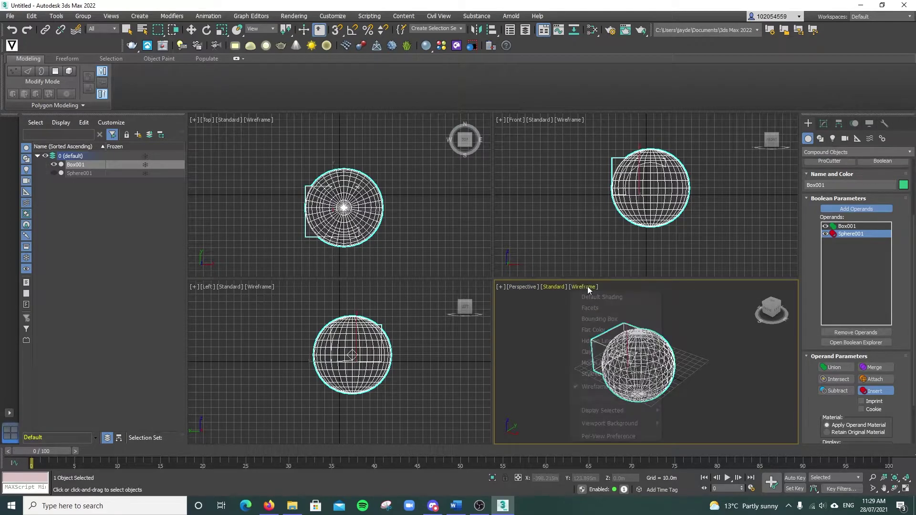
{"action": "left_click", "coordinate": [610, 297]}
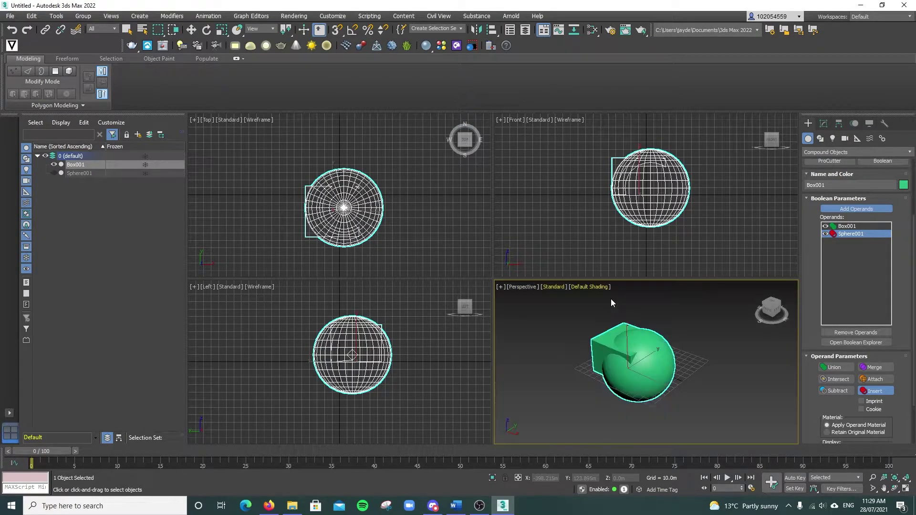
{"action": "scroll", "coordinate": [619, 354], "scroll_direction": "up", "scroll_amount": 3}
{"action": "mouse_move", "coordinate": [660, 356]}
{"action": "middle_mouse_down", "text": "alt"}
{"action": "mouse_move", "coordinate": [677, 366]}
{"action": "mouse_move", "coordinate": [673, 350]}
{"action": "mouse_move", "coordinate": [659, 346]}
{"action": "middle_mouse_up", "text": "alt"}
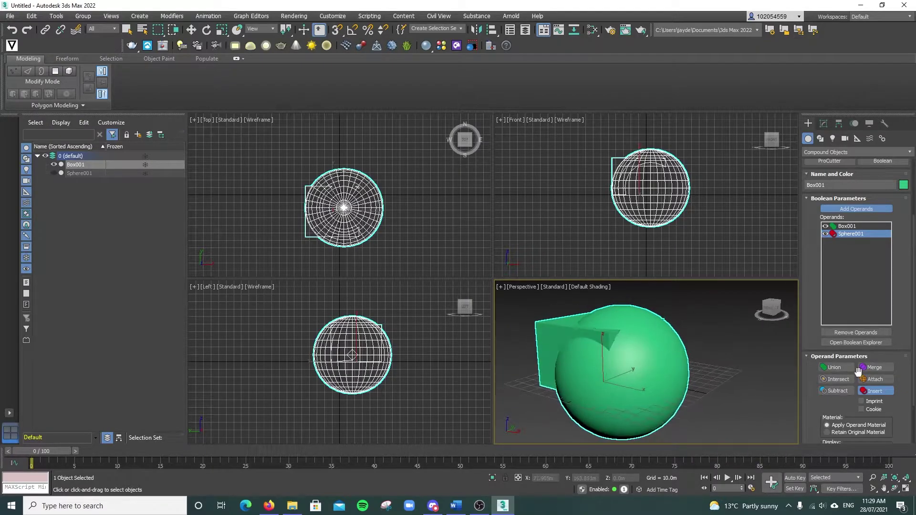
Cycle Sphere001 through Attach, Merge, Union and Intersect, ending on Subtract.
{"action": "left_click", "coordinate": [867, 379]}
{"action": "left_click", "coordinate": [869, 366]}
{"action": "left_click", "coordinate": [838, 370]}
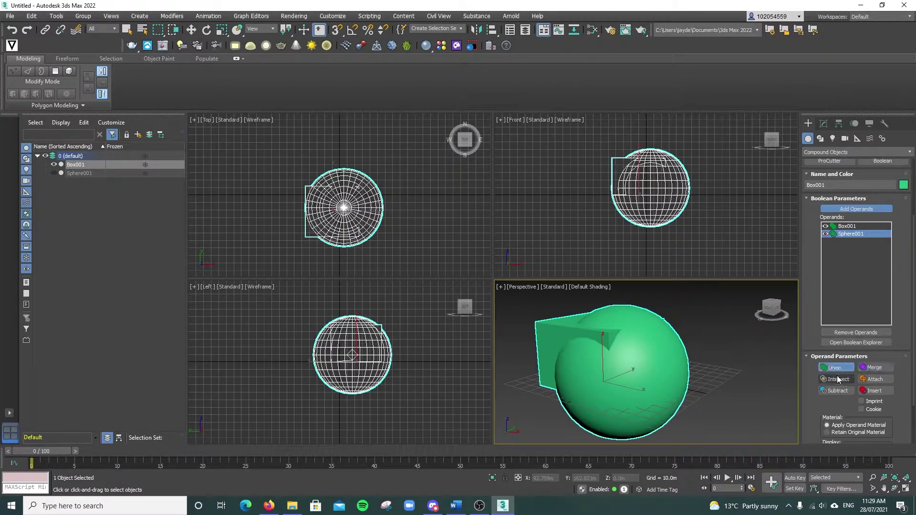
{"action": "left_click", "coordinate": [837, 379]}
{"action": "left_click", "coordinate": [835, 390]}
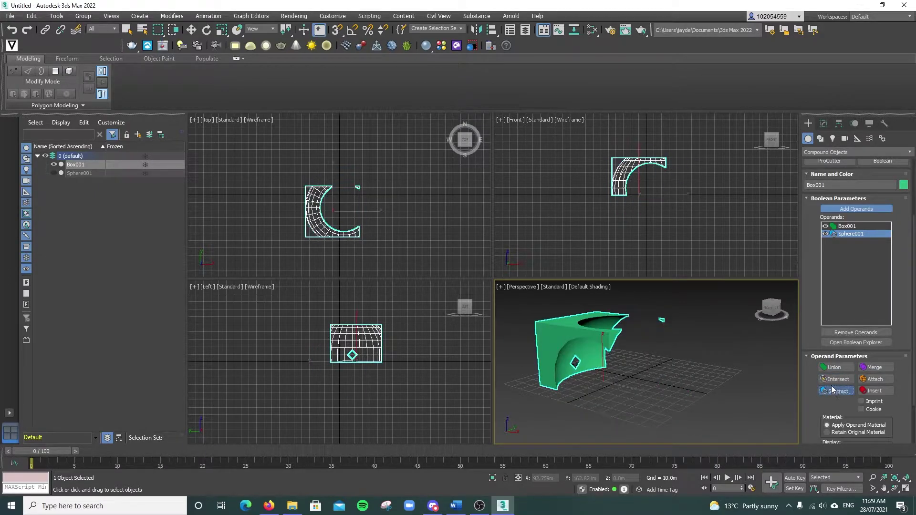
{"action": "scroll", "coordinate": [686, 317], "scroll_direction": "down", "scroll_amount": 3}
{"action": "middle_click_drag", "start_coordinate": [686, 316], "coordinate": [665, 334], "text": "alt"}
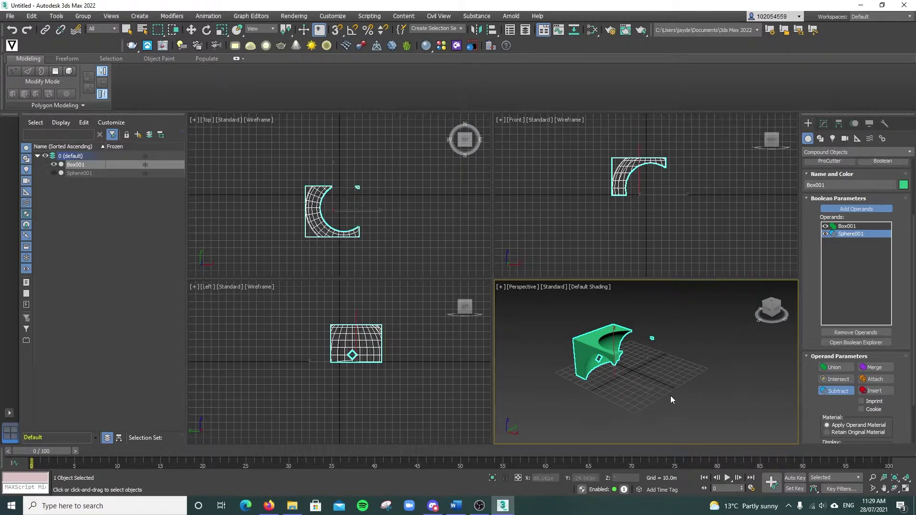
Delete the Boolean object from the scene.
{"action": "key", "text": "w"}
{"action": "left_click", "coordinate": [696, 415]}
{"action": "left_click", "coordinate": [596, 355]}
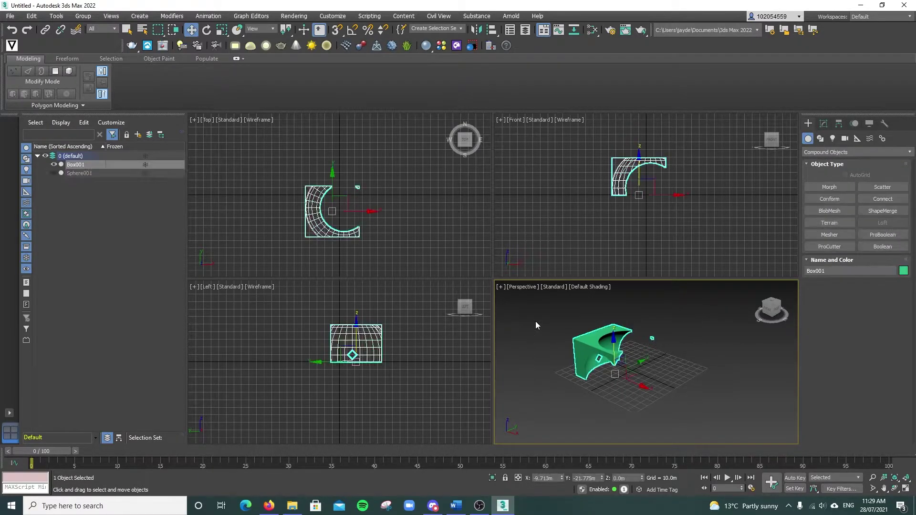
{"action": "key", "text": "Delete"}
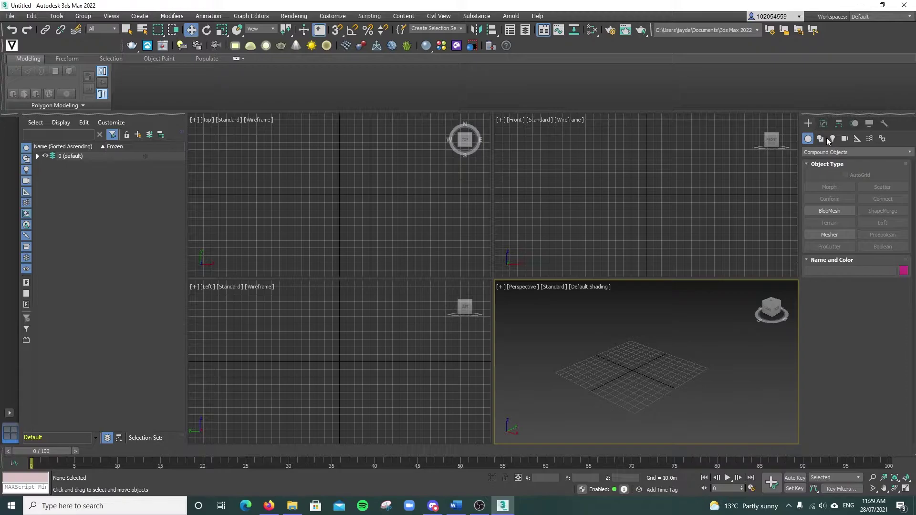
Draw a new box from Standard Primitives in the Perspective viewport.
{"action": "left_click", "coordinate": [823, 124]}
{"action": "left_click", "coordinate": [808, 124]}
{"action": "left_click", "coordinate": [818, 152]}
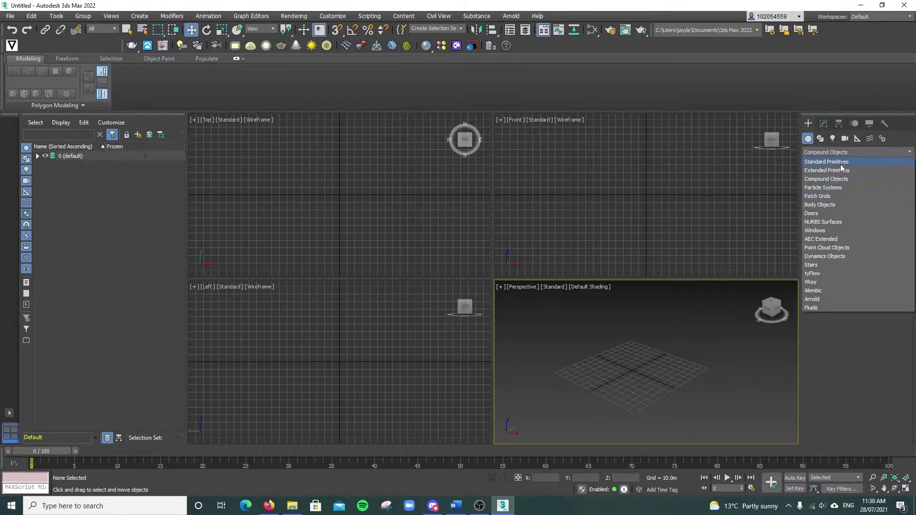
{"action": "left_click", "coordinate": [840, 165]}
{"action": "left_click", "coordinate": [829, 187]}
{"action": "left_click_drag", "start_coordinate": [620, 374], "coordinate": [661, 377]}
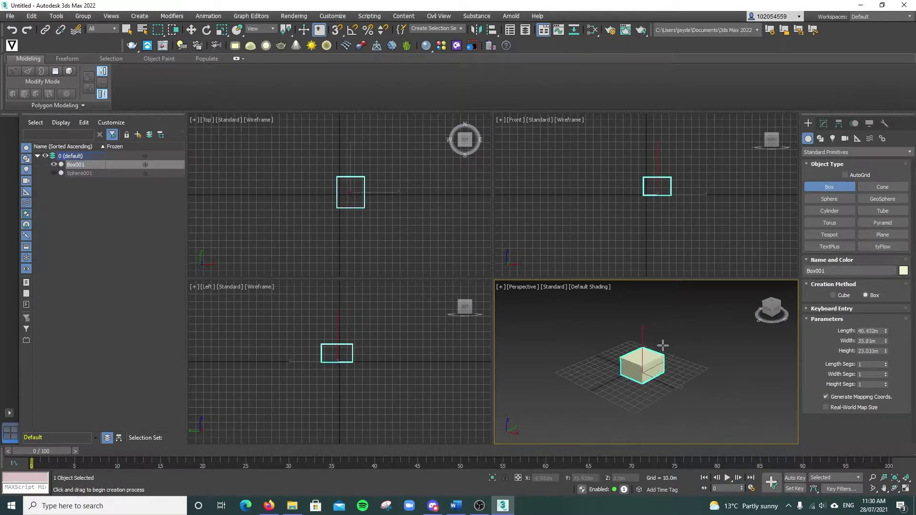
{"action": "left_click", "coordinate": [664, 256]}
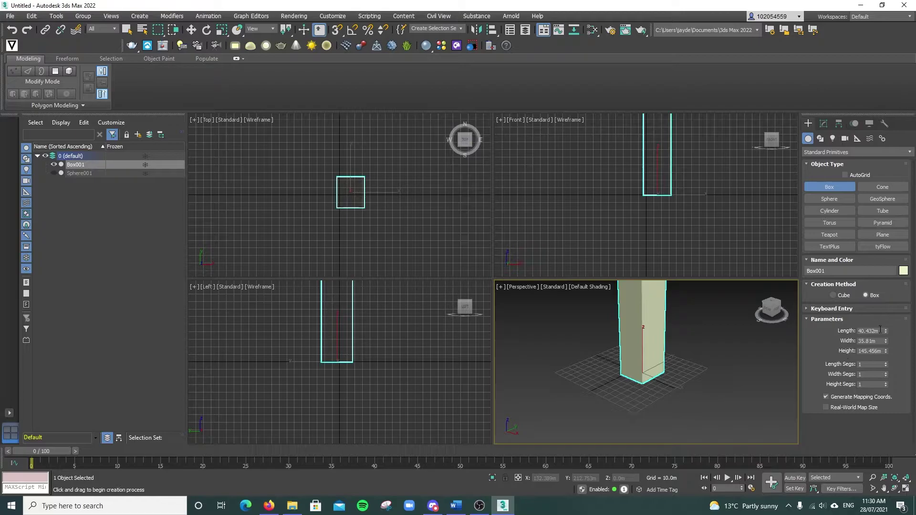
Set the box's length and width to 30m and height to 100m.
{"action": "double_click", "coordinate": [879, 330]}
{"action": "type", "text": "30"}
{"action": "key", "text": "Tab"}
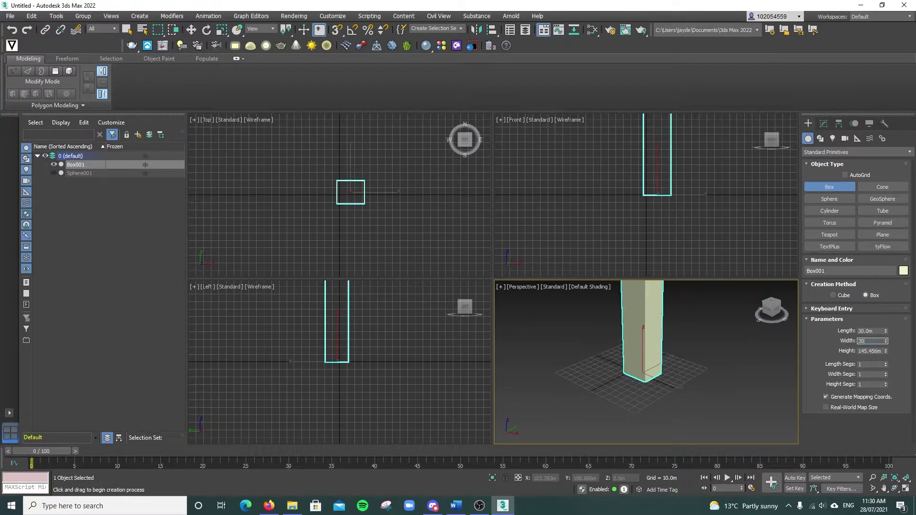
{"action": "type", "text": "30"}
{"action": "key", "text": "Tab"}
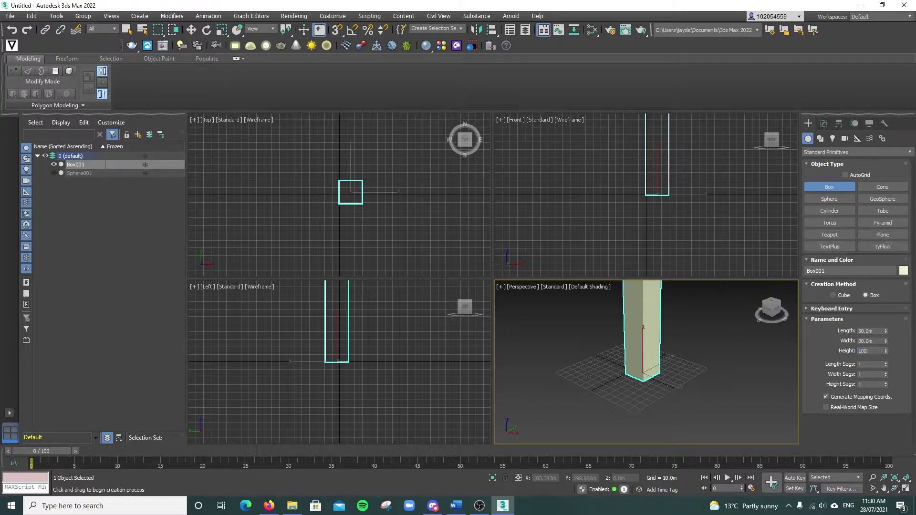
{"action": "key", "text": "Tab"}
{"action": "middle_click_drag", "start_coordinate": [687, 325], "coordinate": [629, 388]}
Give the box 5 length, 5 width and 10 height segments.
{"action": "left_click", "coordinate": [880, 364]}
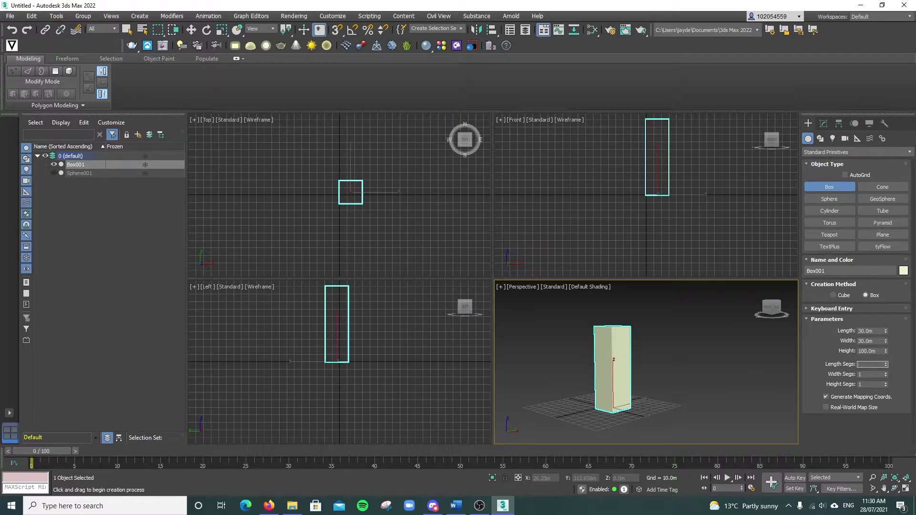
{"action": "key", "text": "Tab"}
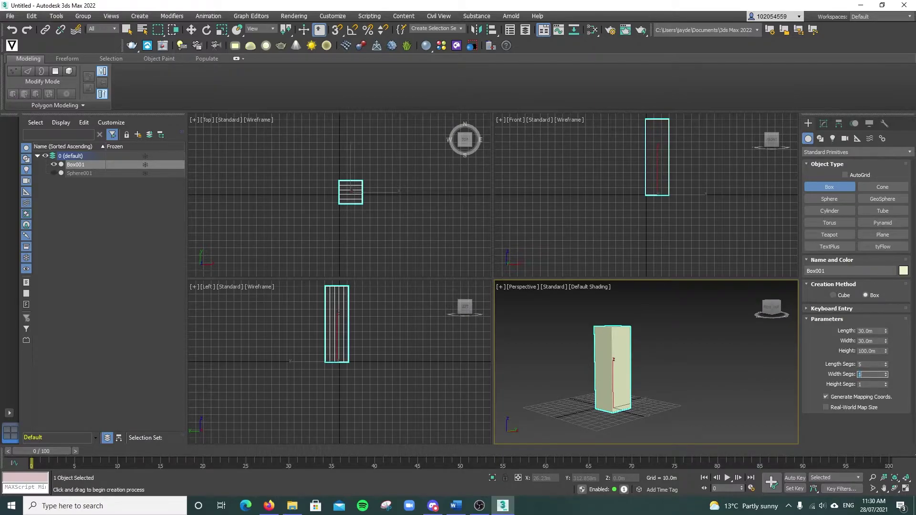
{"action": "type", "text": "5"}
{"action": "key", "text": "Tab"}
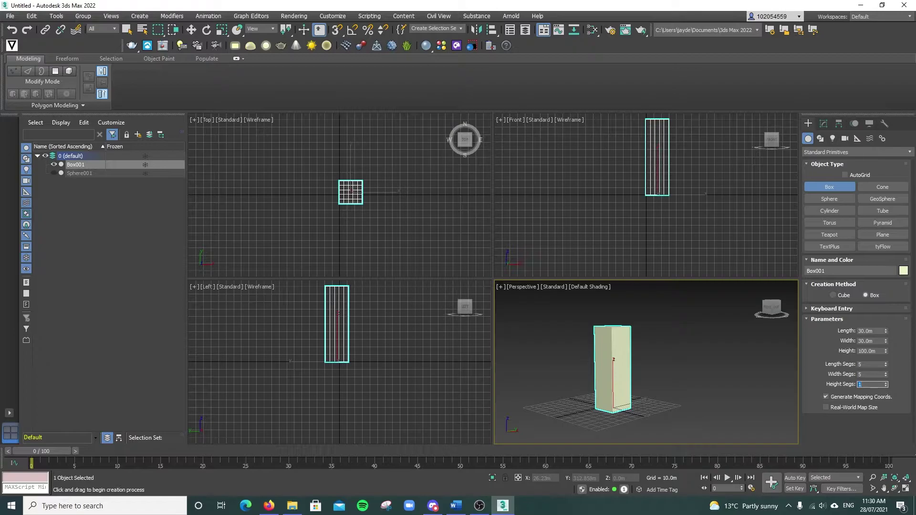
{"action": "type", "text": "10"}
{"action": "key", "text": "Return"}
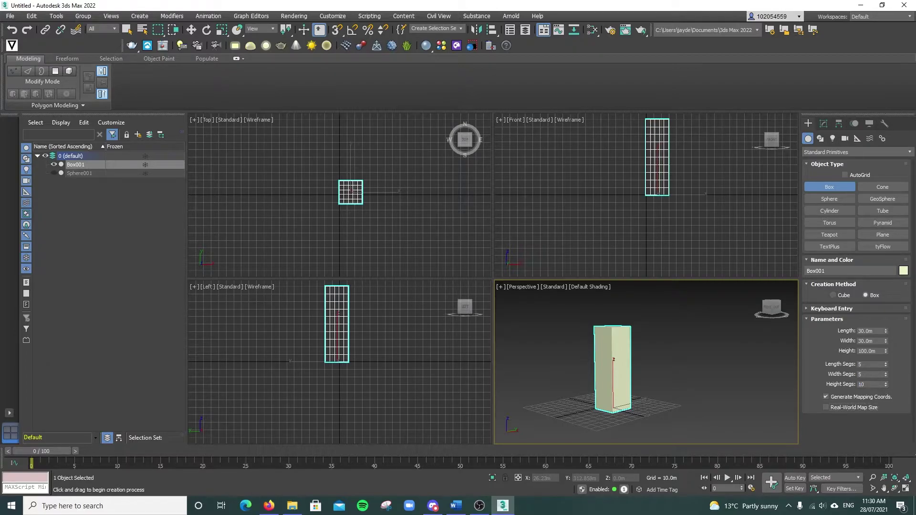
Switch Perspective to Edged Faces, revealing the box's 5 × 5 × 10 segment grid.
{"action": "left_click", "coordinate": [558, 288]}
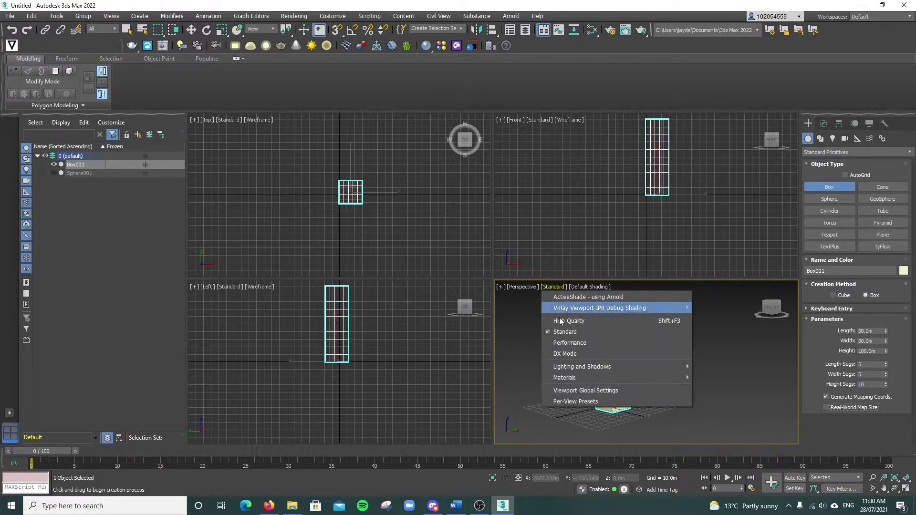
{"action": "left_click", "coordinate": [595, 283]}
{"action": "left_click", "coordinate": [594, 286]}
{"action": "left_click", "coordinate": [635, 399]}
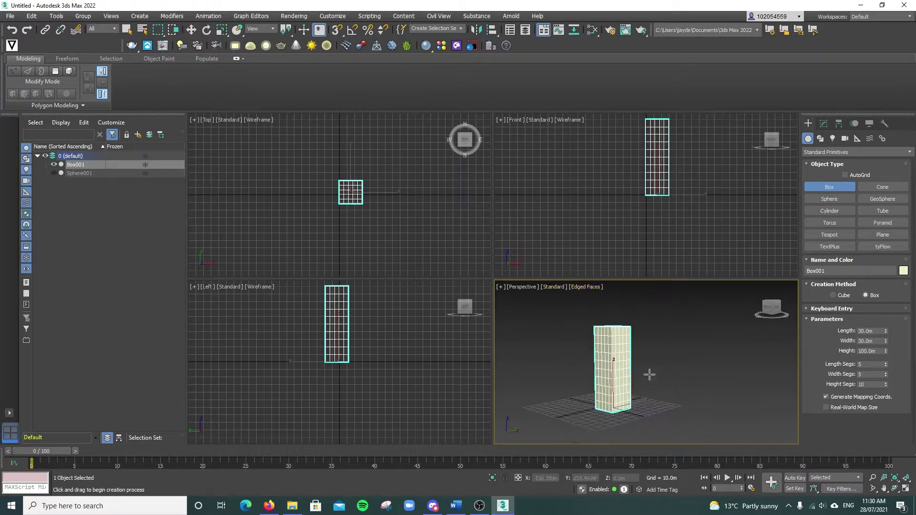
{"action": "scroll", "coordinate": [639, 354], "scroll_direction": "up", "scroll_amount": 3}
{"action": "middle_click_drag", "start_coordinate": [635, 354], "coordinate": [642, 351]}
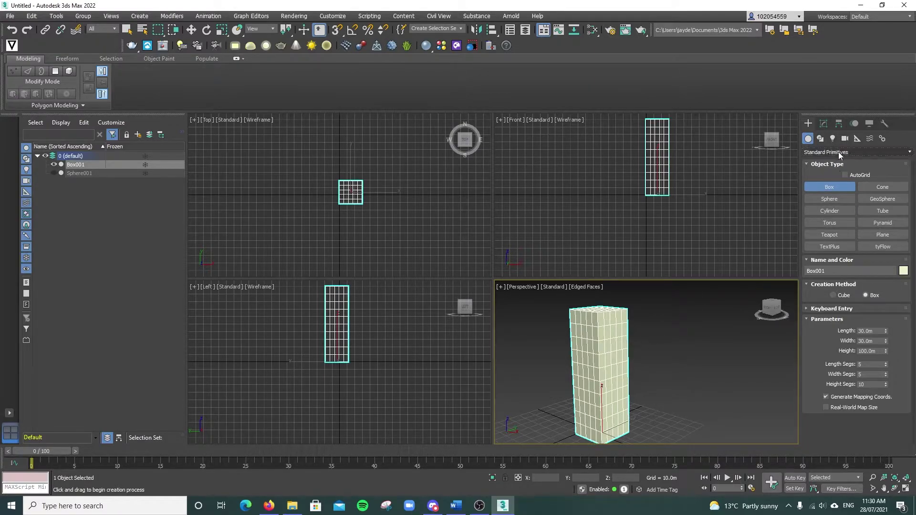
Add a Twist modifier to Box001 and set its Angle to 60.5 degrees about Z.
{"action": "left_click", "coordinate": [823, 124]}
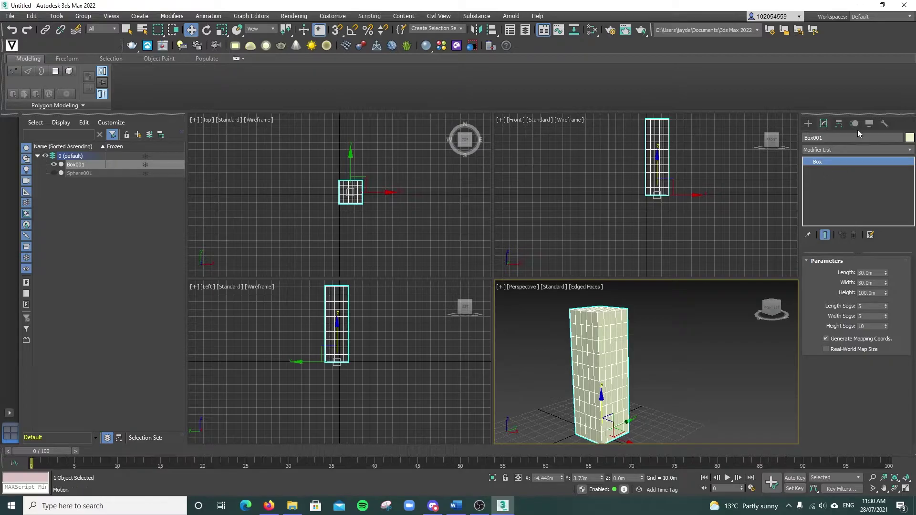
{"action": "left_click", "coordinate": [823, 150]}
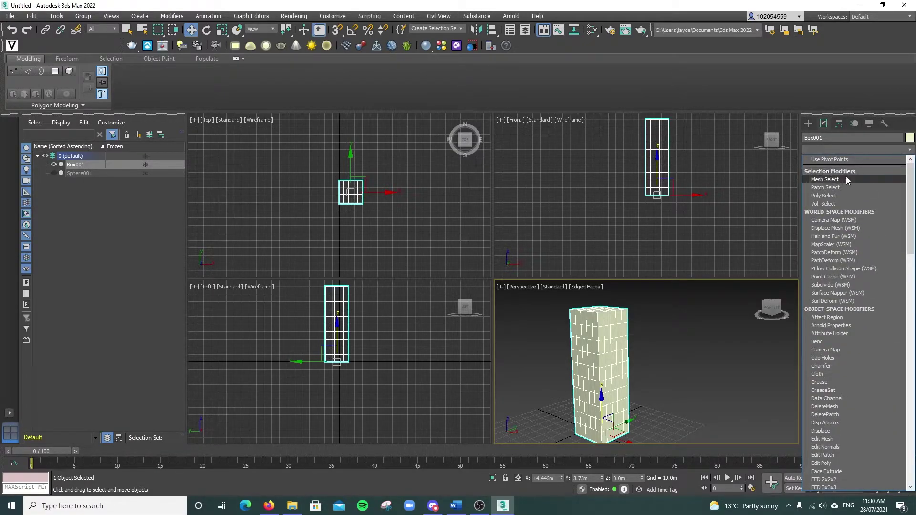
{"action": "key", "text": "e"}
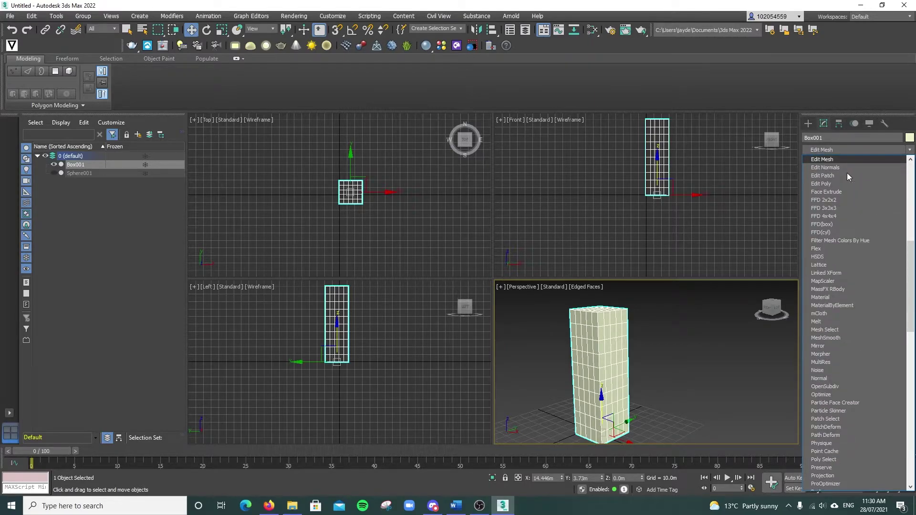
{"action": "key", "text": "w"}
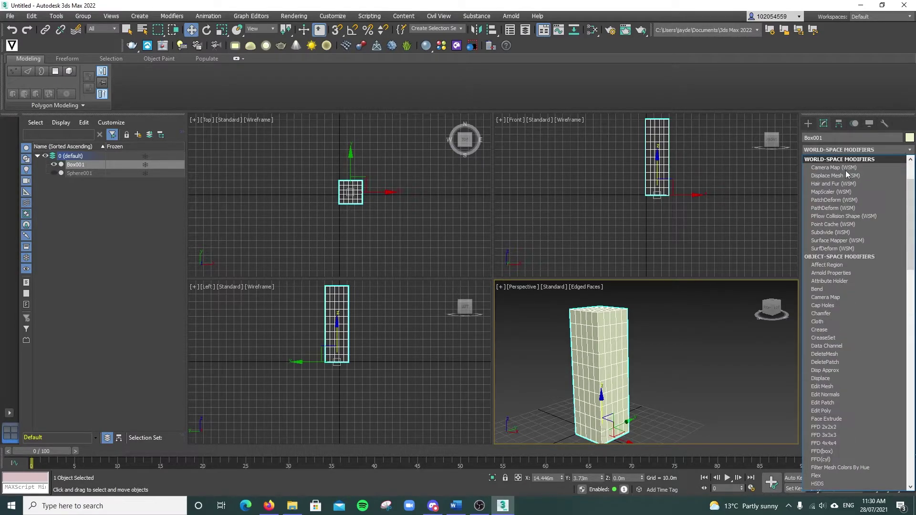
{"action": "left_click", "coordinate": [853, 150]}
{"action": "left_click", "coordinate": [854, 150]}
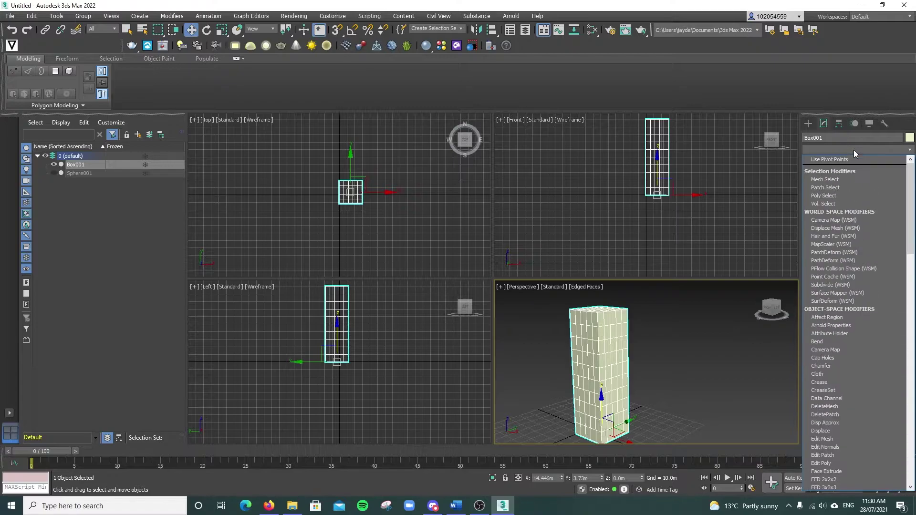
{"action": "key", "text": "t"}
{"action": "key", "text": "w"}
{"action": "key", "text": "Return"}
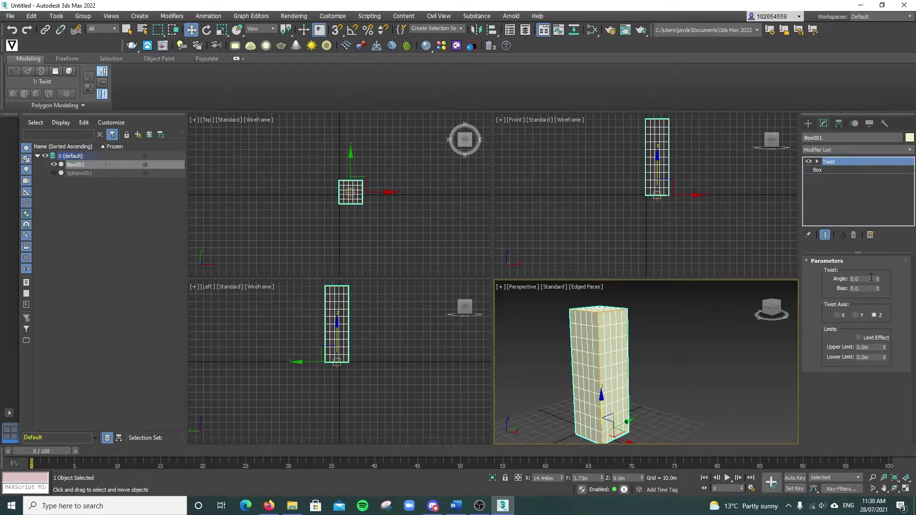
{"action": "left_click_drag", "start_coordinate": [877, 279], "coordinate": [876, 236]}
{"action": "mouse_move", "coordinate": [643, 330]}
{"action": "middle_mouse_down", "text": "alt"}
{"action": "mouse_move", "coordinate": [649, 341]}
{"action": "mouse_move", "coordinate": [641, 344]}
{"action": "middle_mouse_up", "text": "alt"}
Clone Box001 as an Instance named Box002.
{"action": "right_click", "coordinate": [625, 343]}
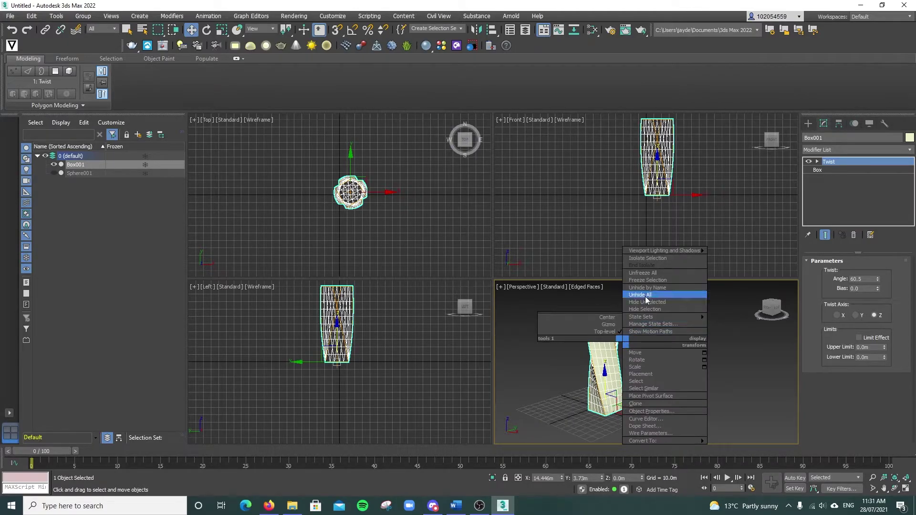
{"action": "left_click", "coordinate": [640, 403]}
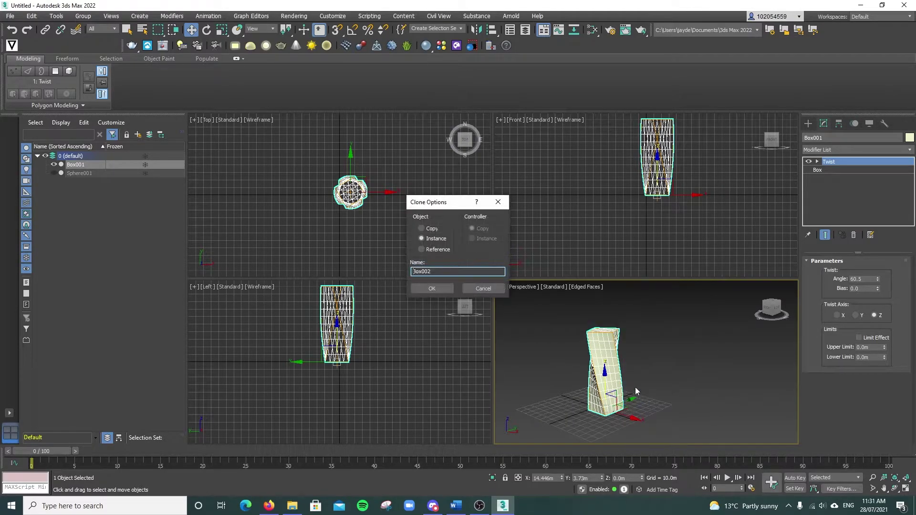
{"action": "left_click", "coordinate": [433, 288]}
{"action": "left_click", "coordinate": [436, 289]}
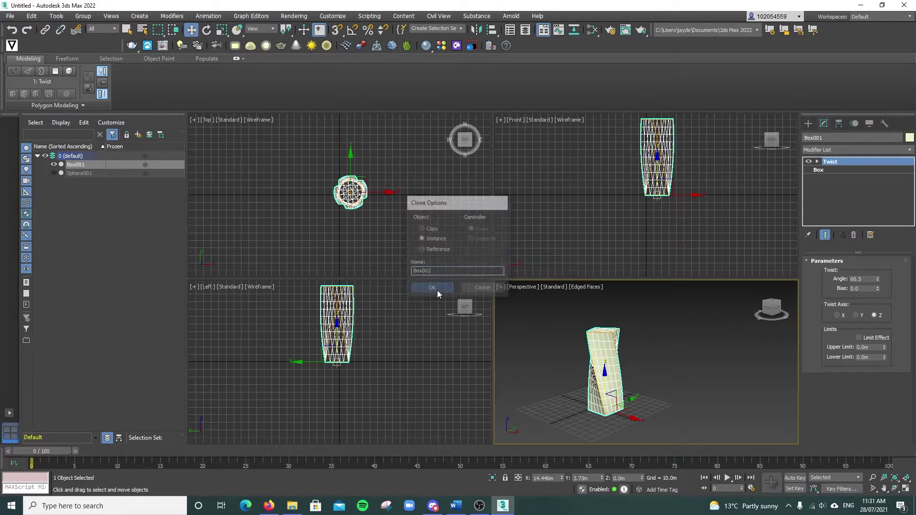
Mirror Box002 across the X axis with No Clone.
{"action": "left_click", "coordinate": [476, 30]}
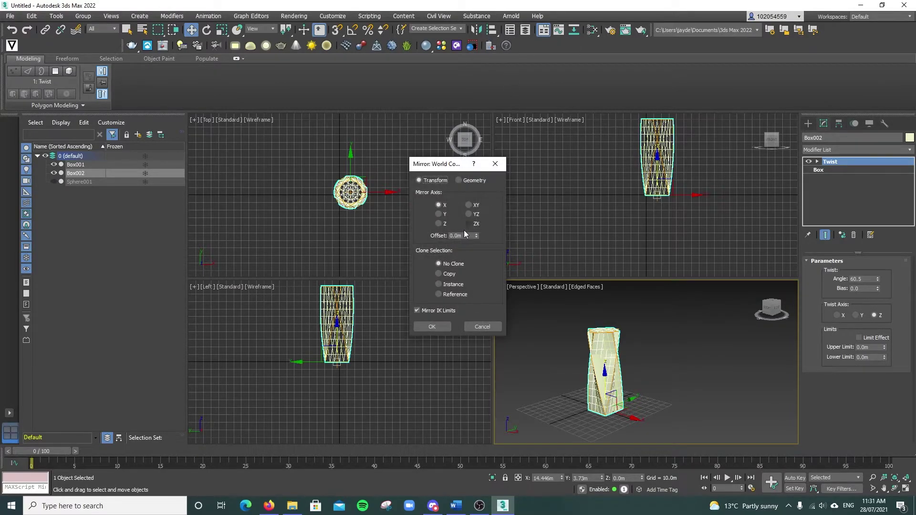
{"action": "left_click", "coordinate": [432, 327]}
{"action": "middle_click_drag", "start_coordinate": [626, 363], "coordinate": [637, 366], "text": "alt"}
{"action": "middle_click_drag", "start_coordinate": [683, 311], "coordinate": [642, 334], "text": "alt"}
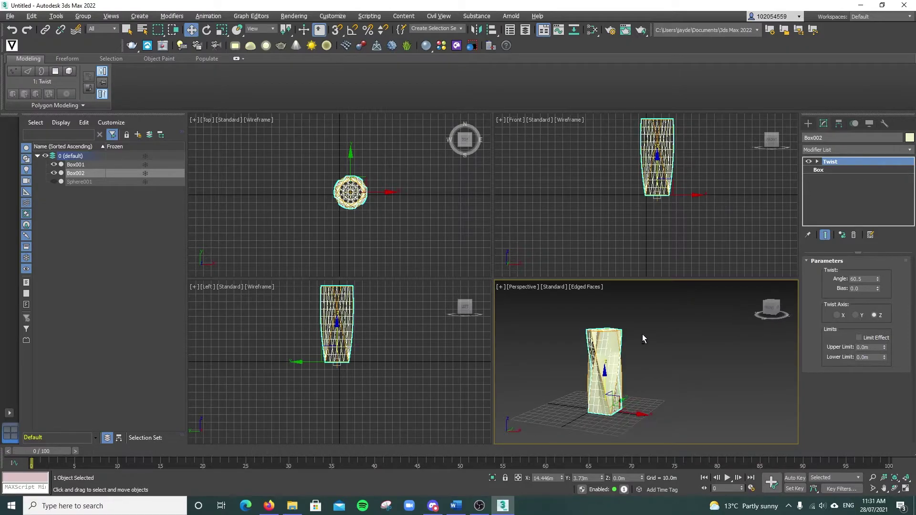
{"action": "scroll", "coordinate": [634, 337], "scroll_direction": "up", "scroll_amount": 3}
Make Box002 a Boolean compound object.
{"action": "left_click", "coordinate": [808, 123]}
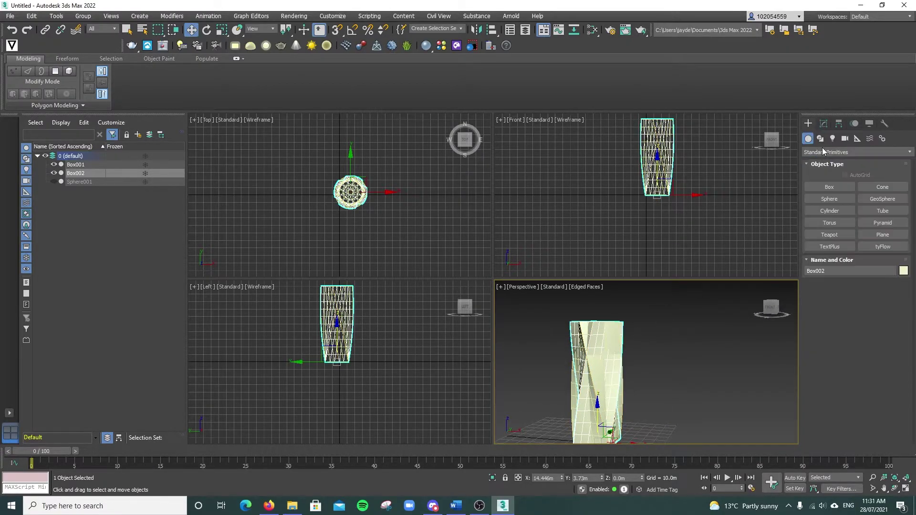
{"action": "left_click", "coordinate": [822, 150]}
{"action": "left_click", "coordinate": [830, 179]}
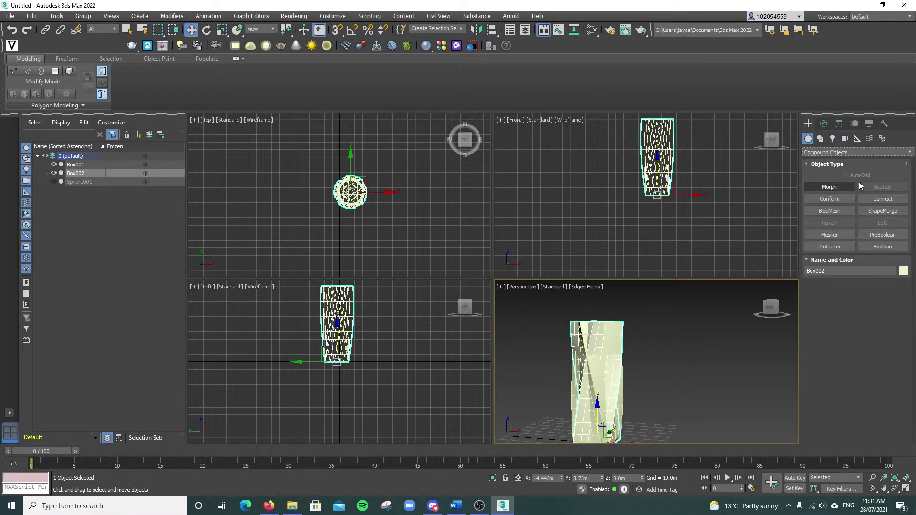
{"action": "left_click", "coordinate": [877, 246]}
{"action": "scroll", "coordinate": [692, 354], "scroll_direction": "down", "scroll_amount": 3}
{"action": "middle_click_drag", "start_coordinate": [692, 354], "coordinate": [665, 357], "text": "alt"}
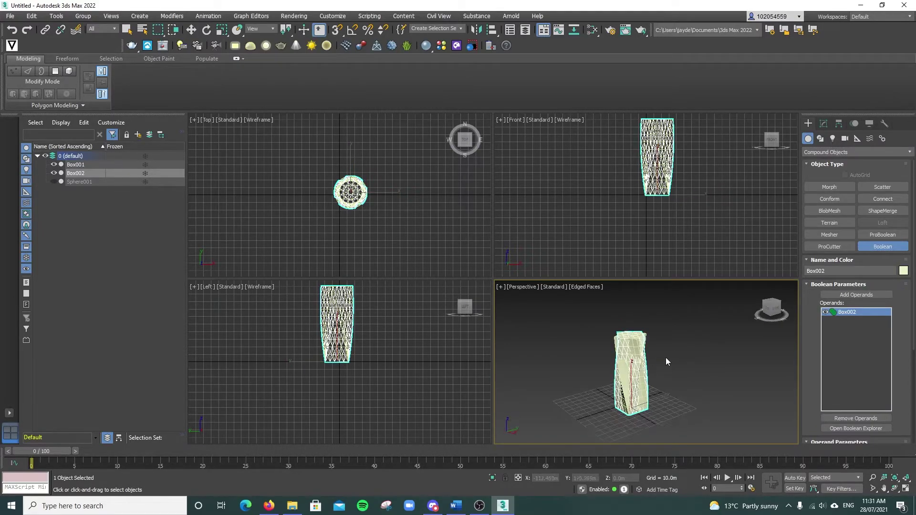
{"action": "scroll", "coordinate": [858, 362], "scroll_direction": "down", "scroll_amount": 3}
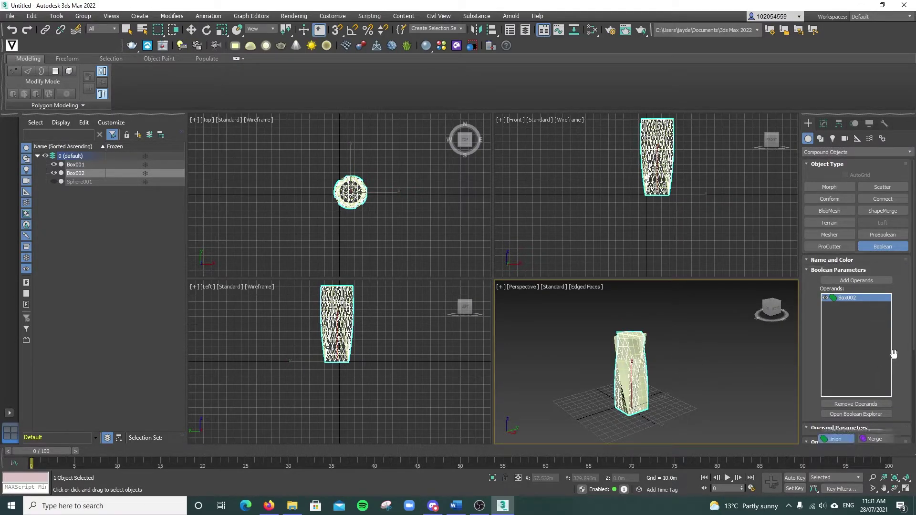
Add Box001 as the second Boolean operand using Intersect.
{"action": "left_click", "coordinate": [843, 238]}
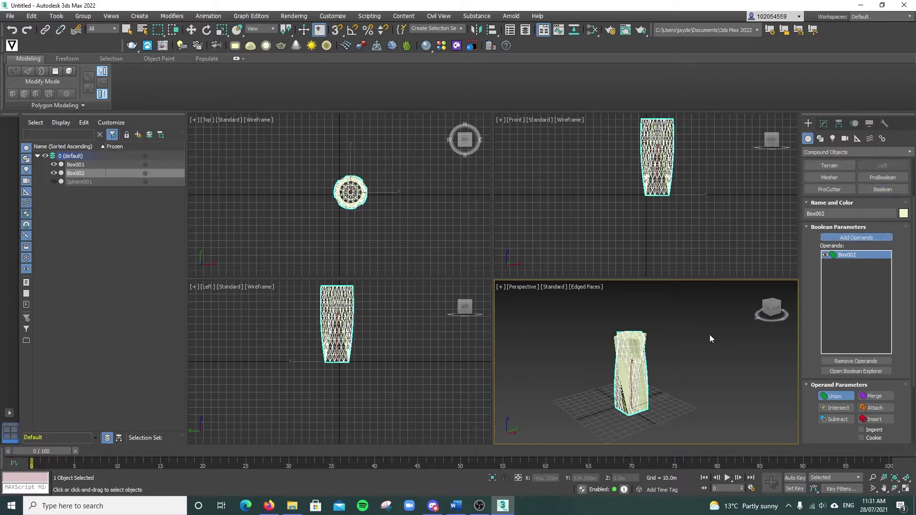
{"action": "scroll", "coordinate": [663, 360], "scroll_direction": "up", "scroll_amount": 3}
{"action": "scroll", "coordinate": [662, 361], "scroll_direction": "down", "scroll_amount": 2}
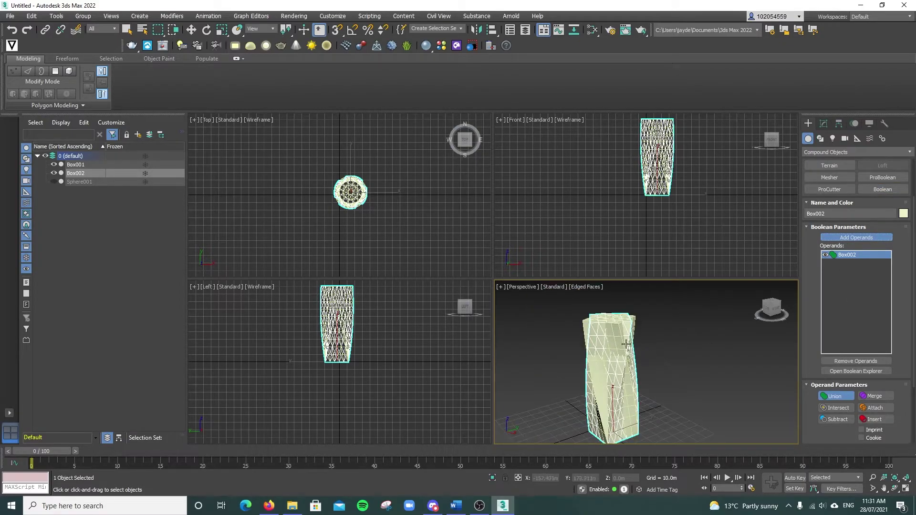
{"action": "left_click", "coordinate": [588, 331]}
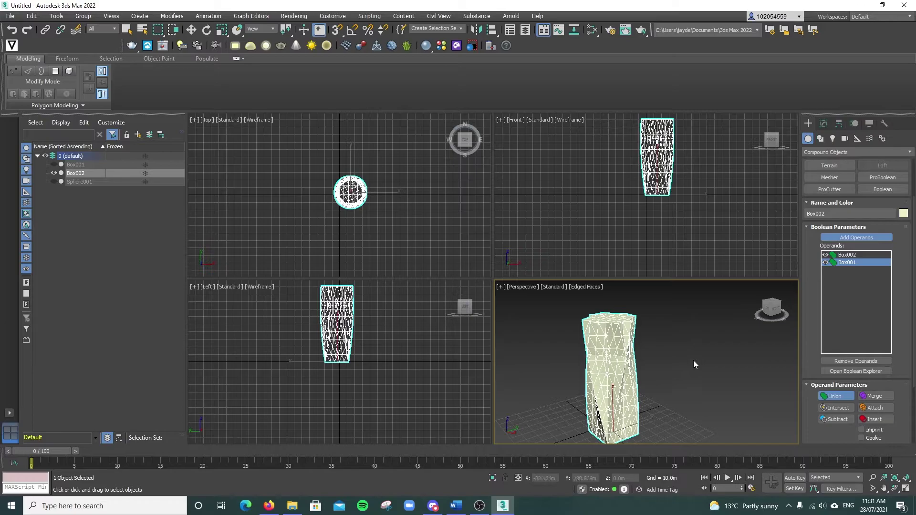
{"action": "left_click", "coordinate": [835, 408]}
{"action": "middle_click_drag", "start_coordinate": [631, 373], "coordinate": [655, 349], "text": "alt"}
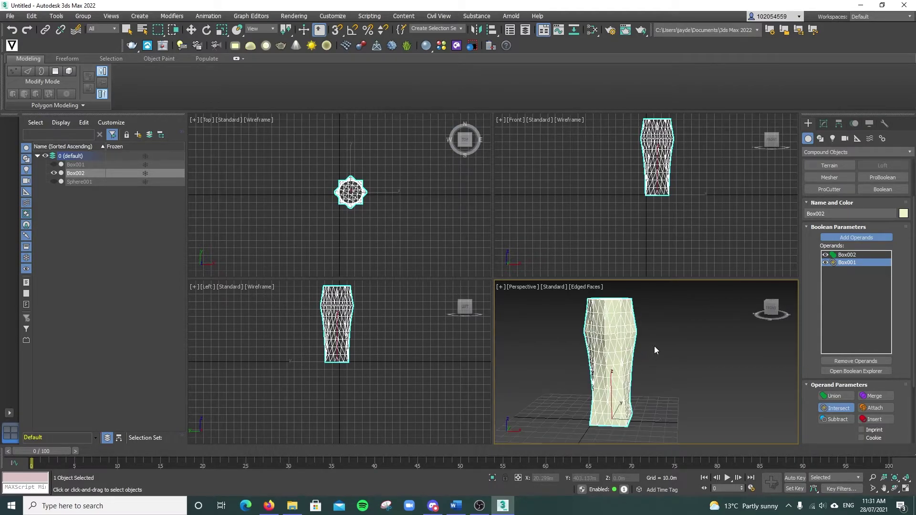
Try Subtract, Merge, Insert and Union, then settle back on Intersect.
{"action": "left_click", "coordinate": [838, 419]}
{"action": "middle_click_drag", "start_coordinate": [604, 334], "coordinate": [679, 346], "text": "alt"}
{"action": "scroll", "coordinate": [651, 345], "scroll_direction": "up", "scroll_amount": 4}
{"action": "scroll", "coordinate": [651, 330], "scroll_direction": "down", "scroll_amount": 4}
{"action": "left_click", "coordinate": [877, 396]}
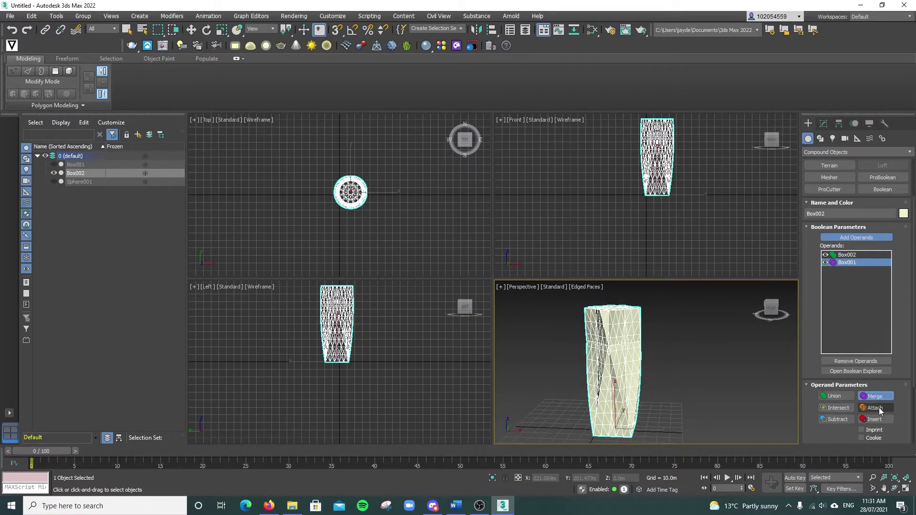
{"action": "left_click", "coordinate": [875, 419]}
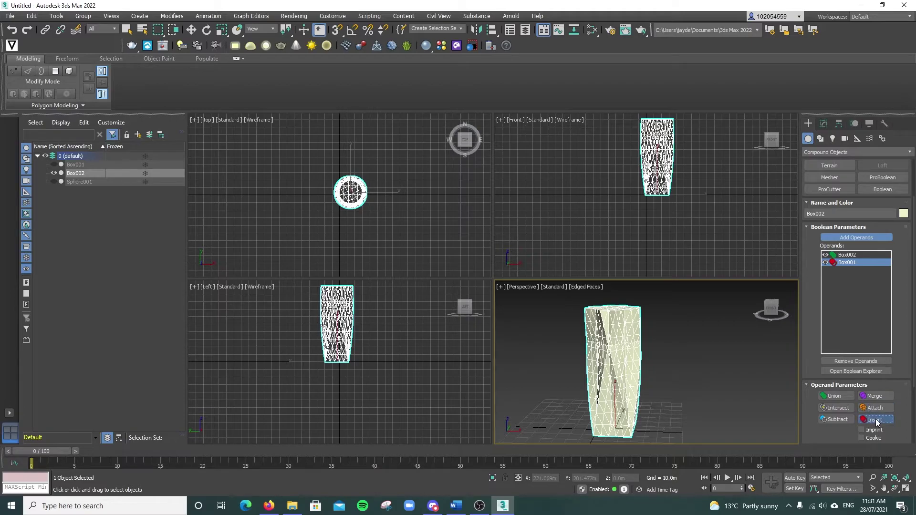
{"action": "left_click", "coordinate": [832, 399]}
{"action": "left_click", "coordinate": [833, 408]}
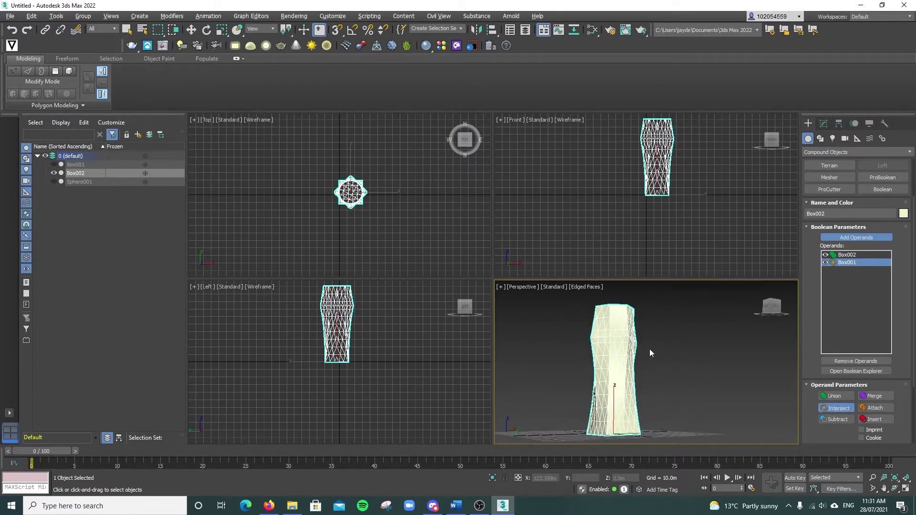
{"action": "mouse_move", "coordinate": [650, 353]}
{"action": "middle_mouse_down", "text": "alt"}
{"action": "mouse_move", "coordinate": [686, 369]}
{"action": "mouse_move", "coordinate": [628, 354]}
{"action": "mouse_move", "coordinate": [642, 352]}
{"action": "middle_mouse_up", "text": "alt"}
{"action": "scroll", "coordinate": [645, 356], "scroll_direction": "up", "scroll_amount": 3}
{"action": "scroll", "coordinate": [642, 353], "scroll_direction": "down", "scroll_amount": 3}
{"action": "left_click", "coordinate": [824, 124]}
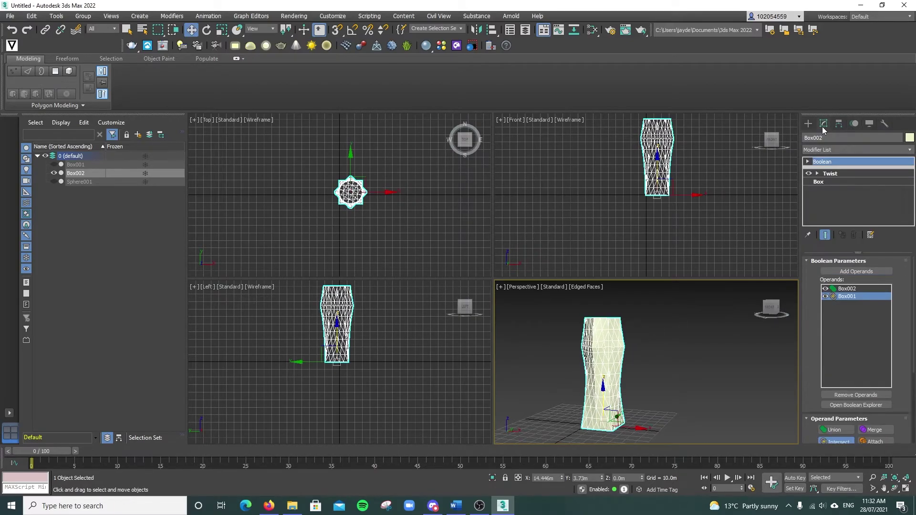
Add a Lattice modifier to the Boolean tower.
{"action": "left_click", "coordinate": [832, 150]}
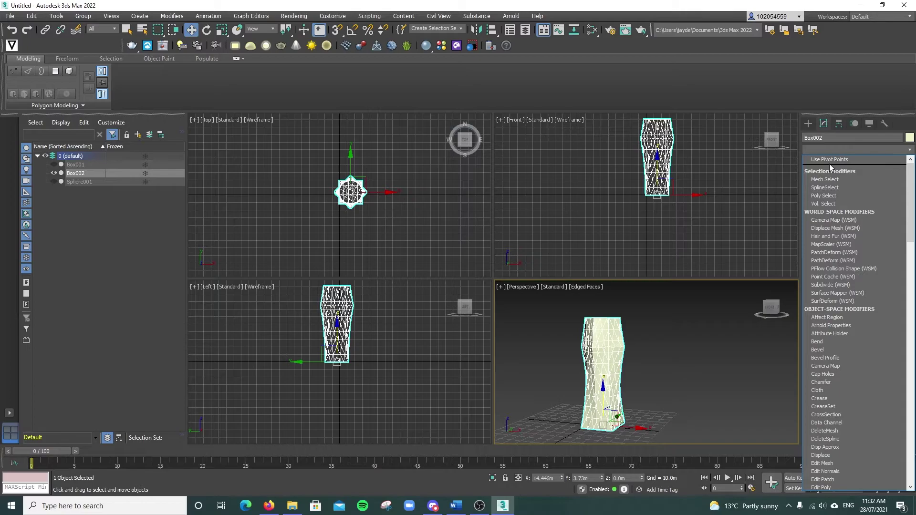
{"action": "key", "text": "l"}
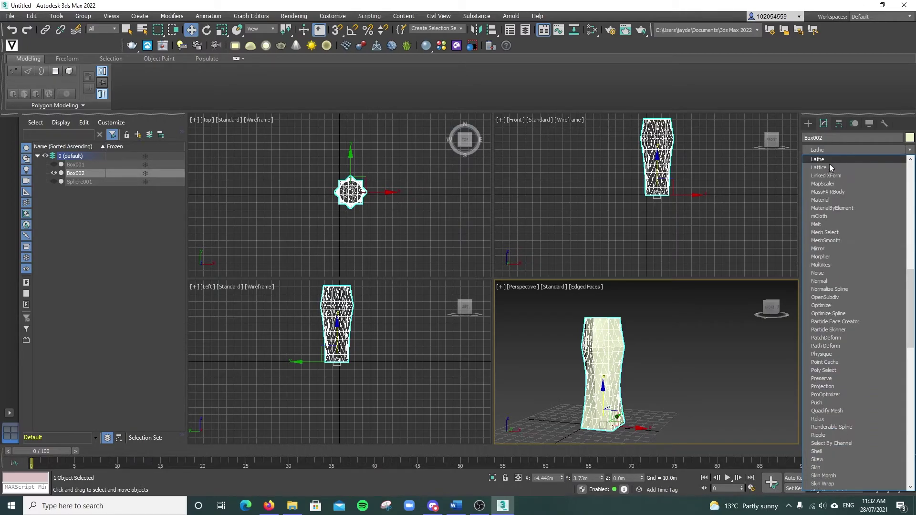
{"action": "left_click", "coordinate": [844, 151]}
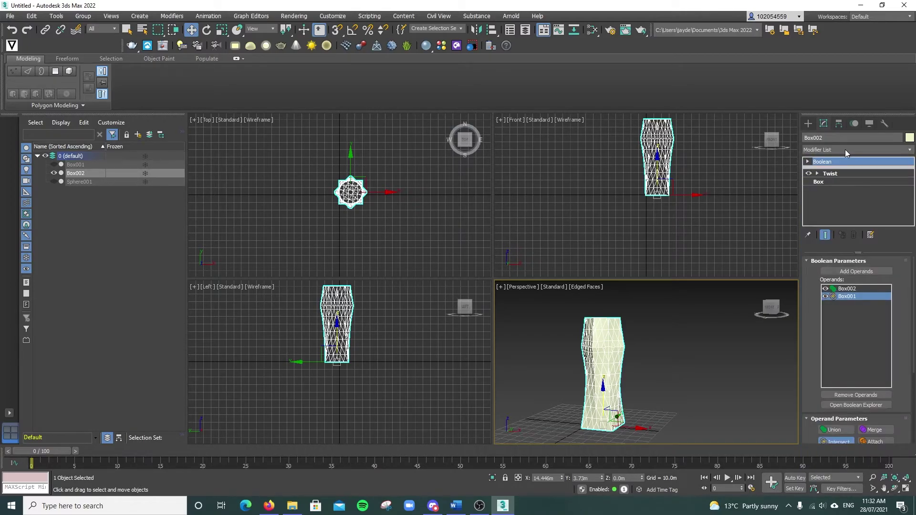
{"action": "left_click", "coordinate": [845, 150]}
{"action": "key", "text": "l"}
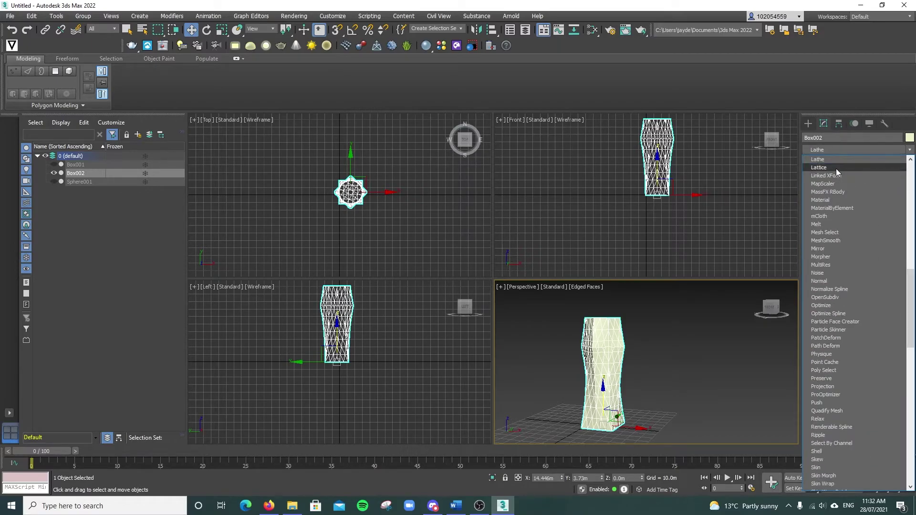
{"action": "left_click", "coordinate": [835, 168]}
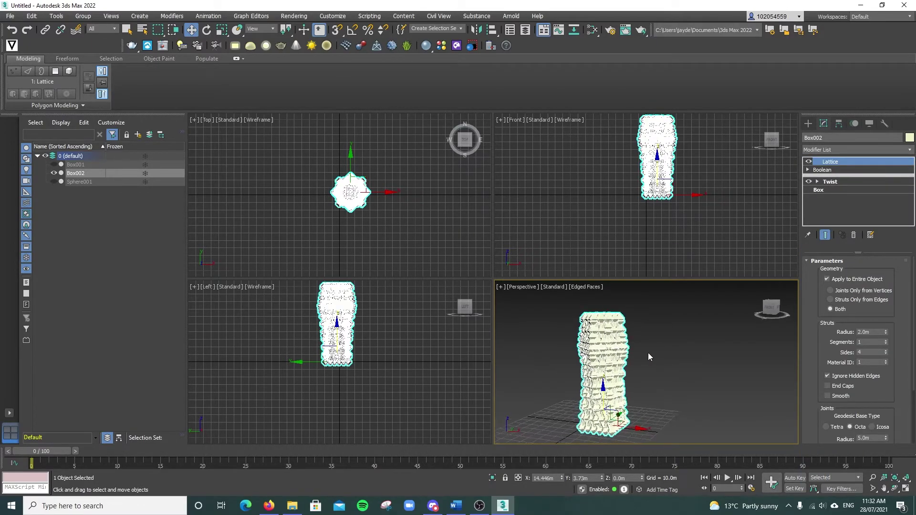
{"action": "scroll", "coordinate": [647, 357], "scroll_direction": "up", "scroll_amount": 3}
{"action": "scroll", "coordinate": [647, 357], "scroll_direction": "down", "scroll_amount": 3}
{"action": "middle_click_drag", "start_coordinate": [648, 357], "coordinate": [674, 351], "text": "alt"}
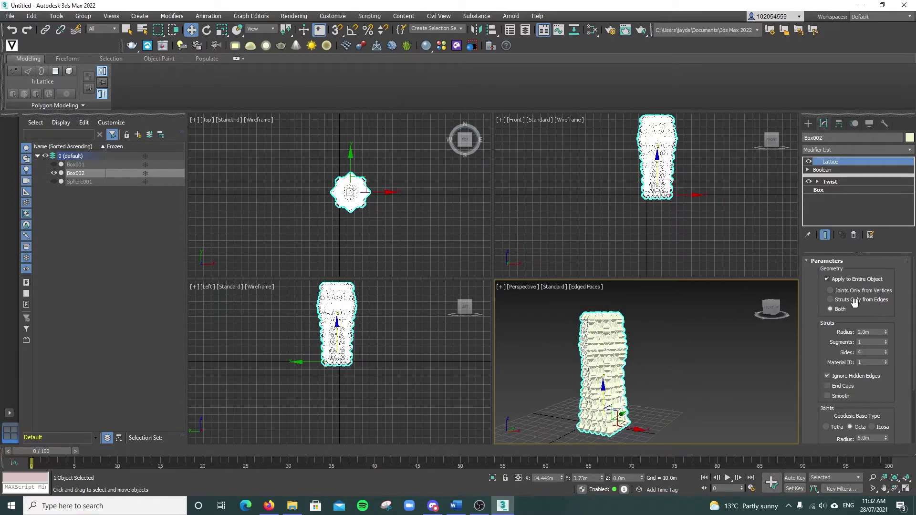
Set the lattice Joints radius to 0.5m and Struts radius to 1.5m.
{"action": "left_click", "coordinate": [884, 334]}
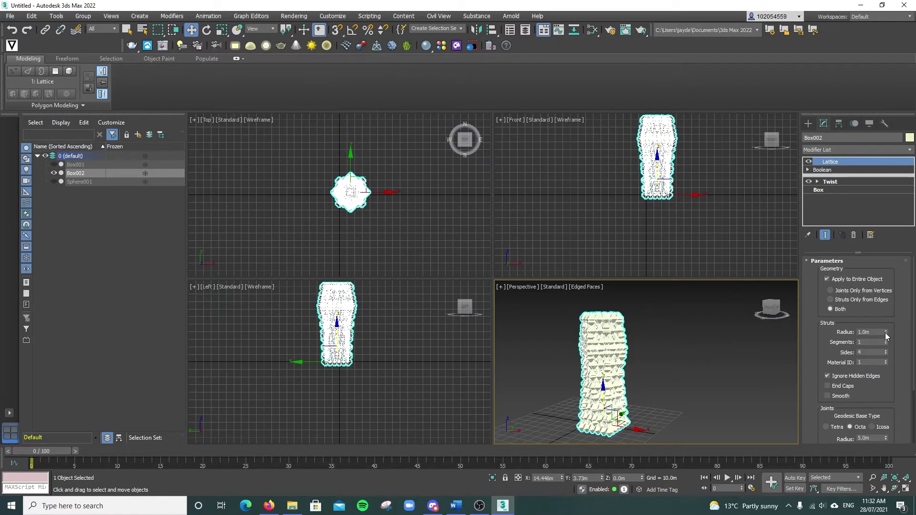
{"action": "scroll", "coordinate": [886, 334], "scroll_direction": "down", "scroll_amount": 3}
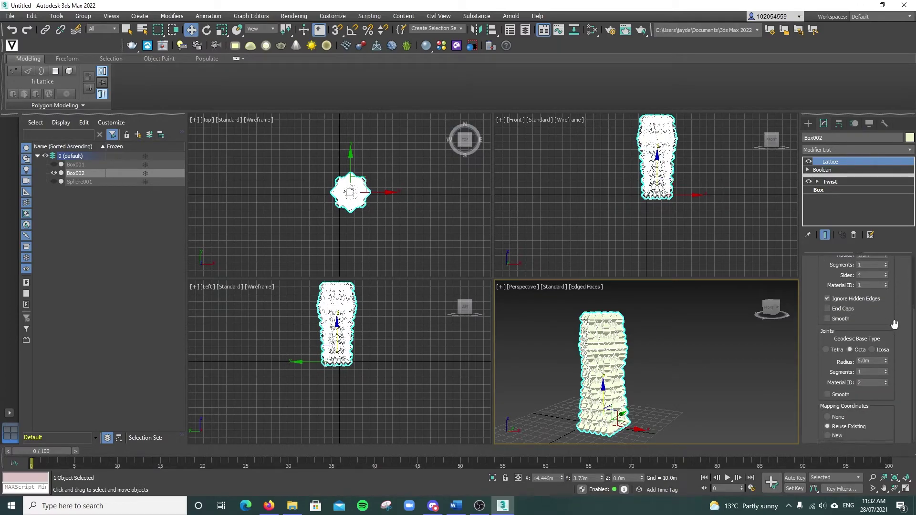
{"action": "left_click", "coordinate": [886, 363]}
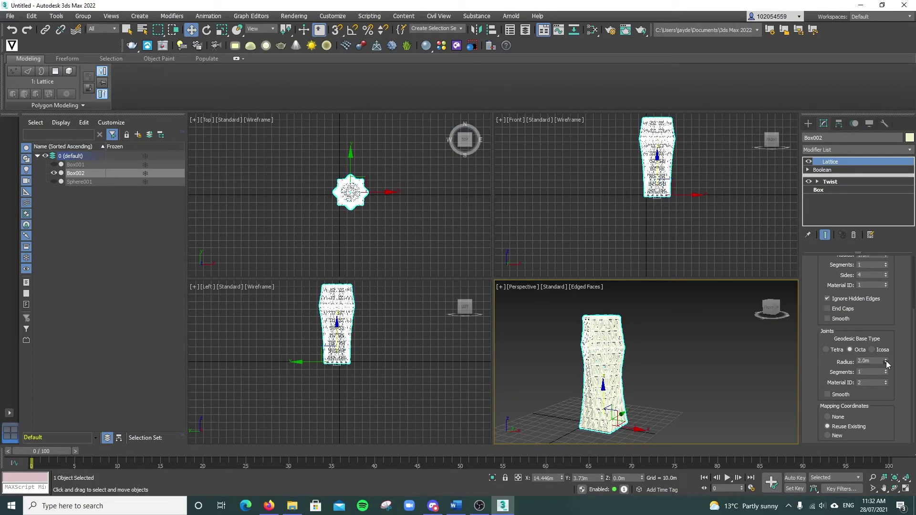
{"action": "scroll", "coordinate": [600, 347], "scroll_direction": "up", "scroll_amount": 2}
{"action": "scroll", "coordinate": [600, 347], "scroll_direction": "up", "scroll_amount": 5}
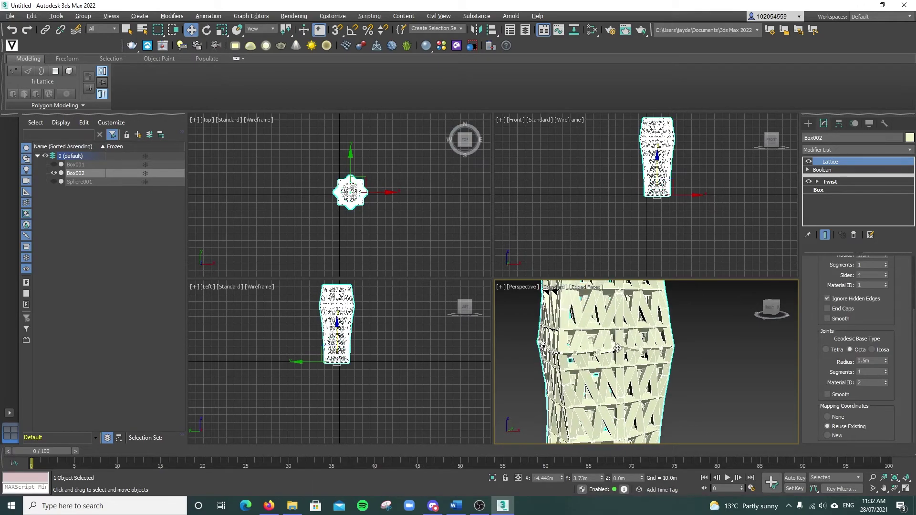
{"action": "scroll", "coordinate": [724, 349], "scroll_direction": "down", "scroll_amount": 7}
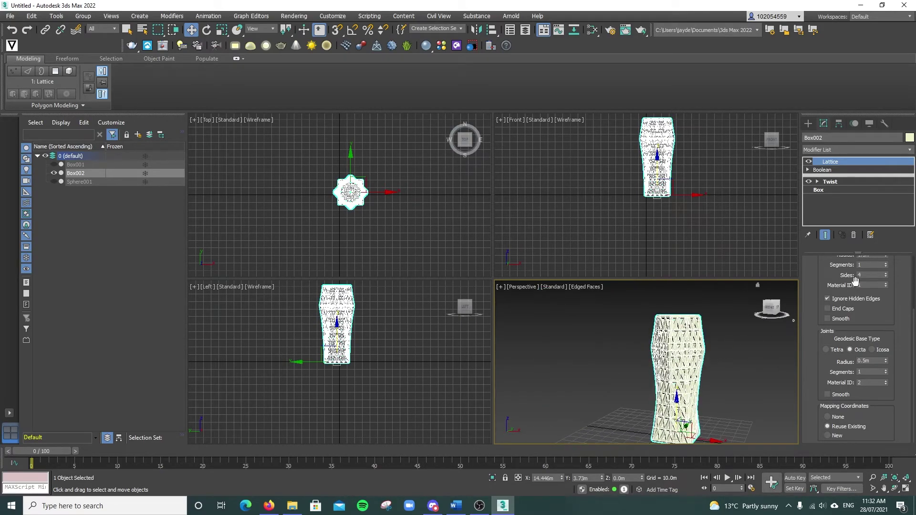
{"action": "scroll", "coordinate": [856, 284], "scroll_direction": "up", "scroll_amount": 2}
{"action": "left_click_drag", "start_coordinate": [887, 284], "coordinate": [885, 285]}
Deselect the tower and maximize the Perspective viewport, orbiting to frame the lattice tower.
{"action": "scroll", "coordinate": [510, 369], "scroll_direction": "down", "scroll_amount": 3}
{"action": "left_click", "coordinate": [648, 355]}
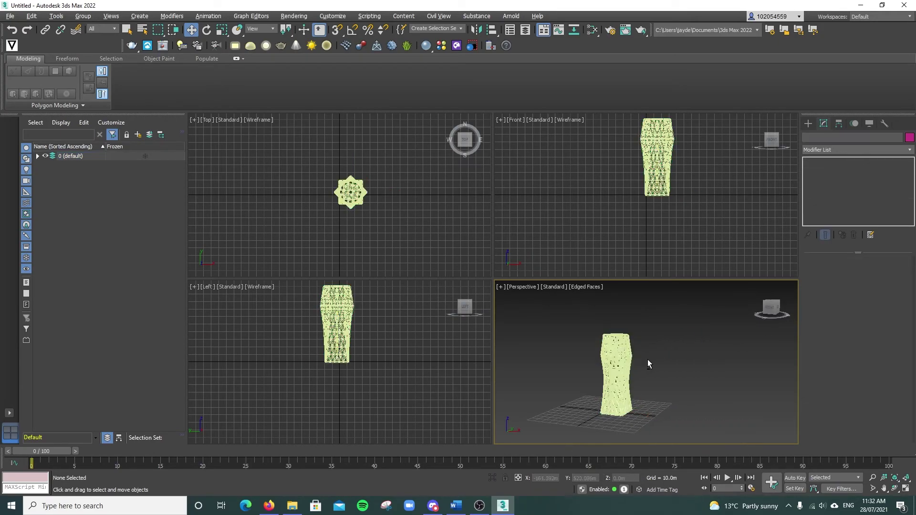
{"action": "scroll", "coordinate": [509, 374], "scroll_direction": "up", "scroll_amount": 6}
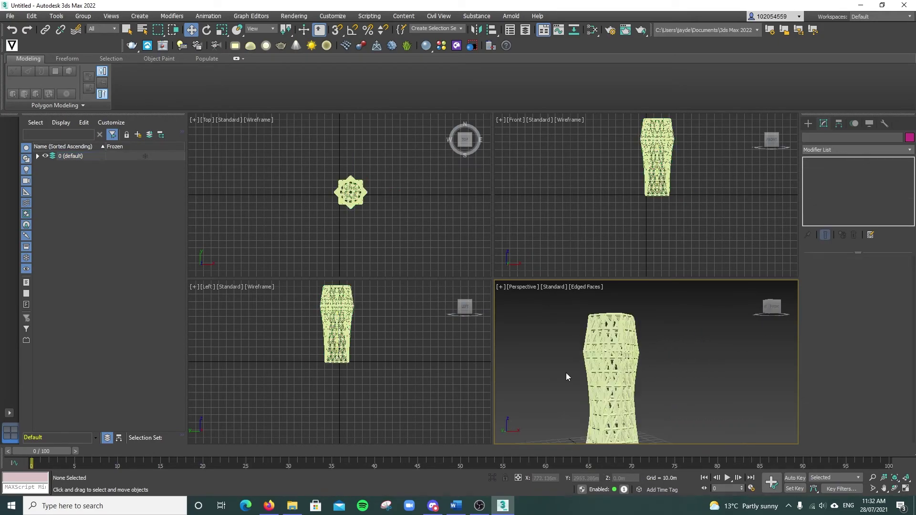
{"action": "left_click", "coordinate": [905, 490]}
{"action": "scroll", "coordinate": [550, 271], "scroll_direction": "down", "scroll_amount": 5}
{"action": "scroll", "coordinate": [530, 260], "scroll_direction": "up", "scroll_amount": 5}
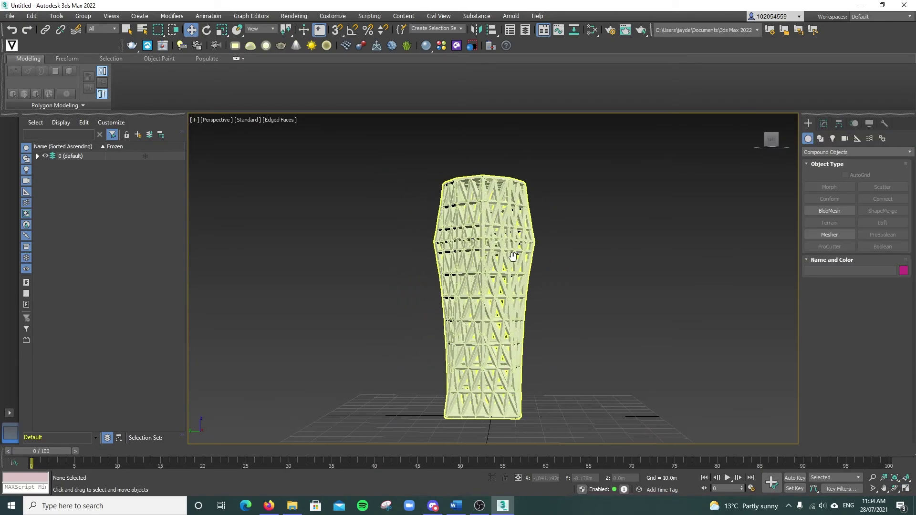
{"action": "middle_click_drag", "start_coordinate": [560, 260], "coordinate": [541, 262], "text": "alt"}
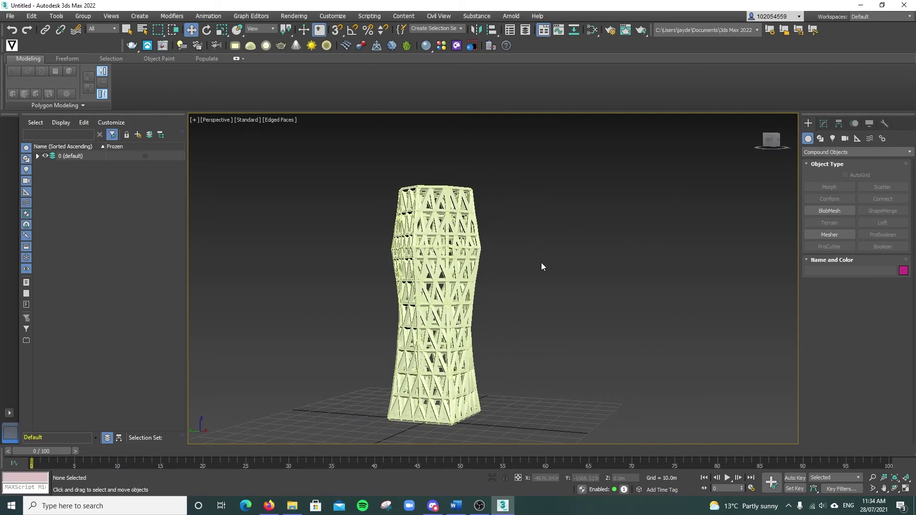